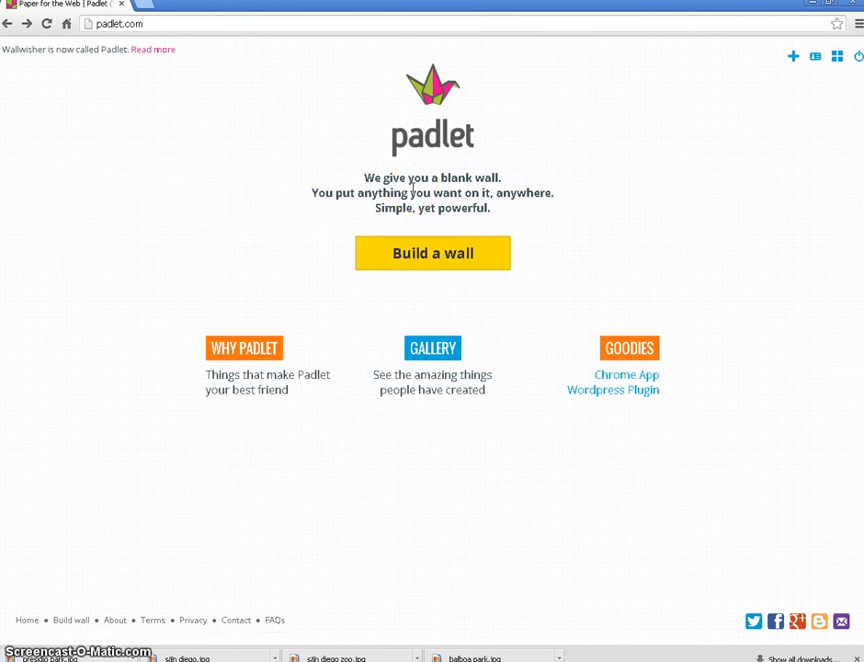
# Build a new blank wall and open its modification settings.
pyautogui.click(419, 250)
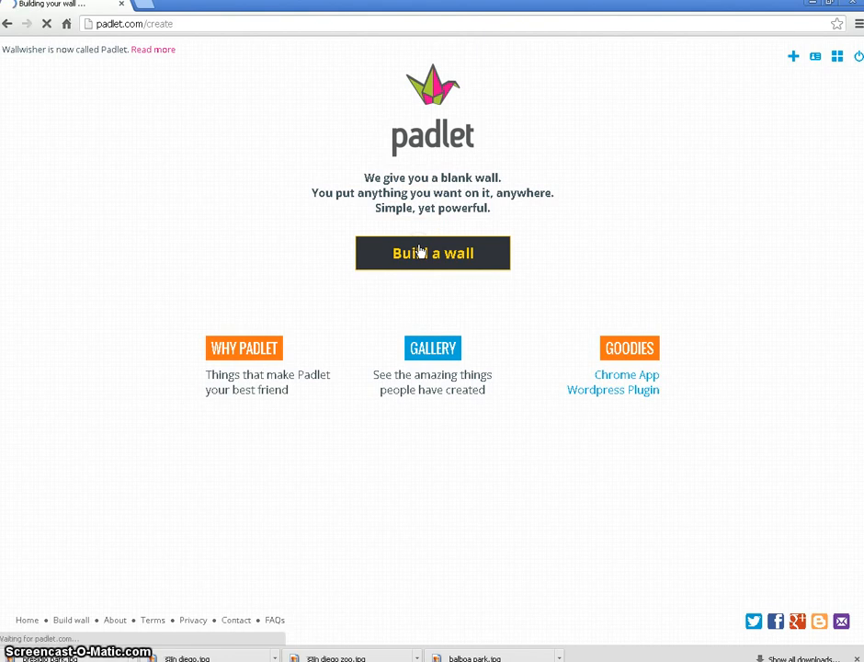
pyautogui.click(421, 244)
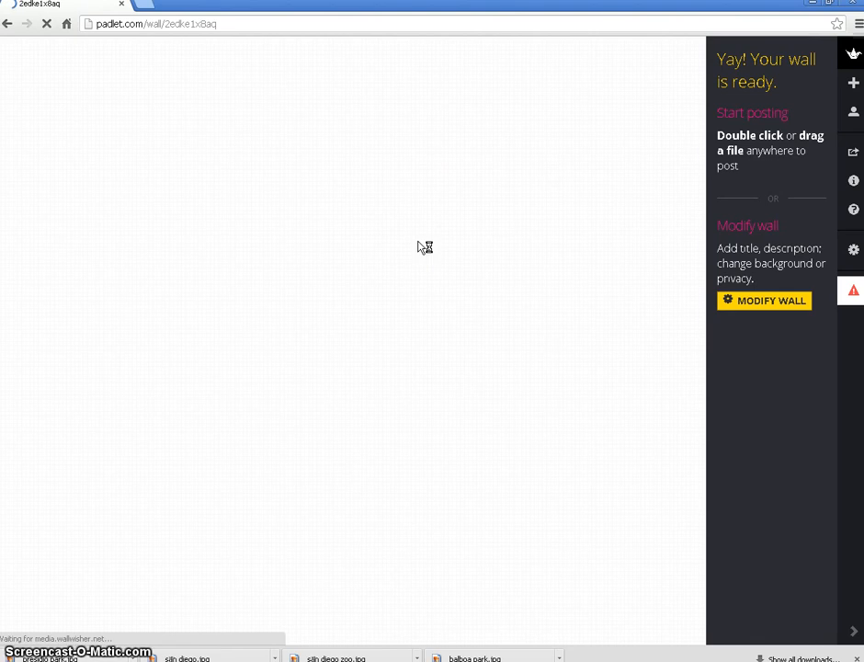
pyautogui.click(495, 198)
pyautogui.click(111, 169)
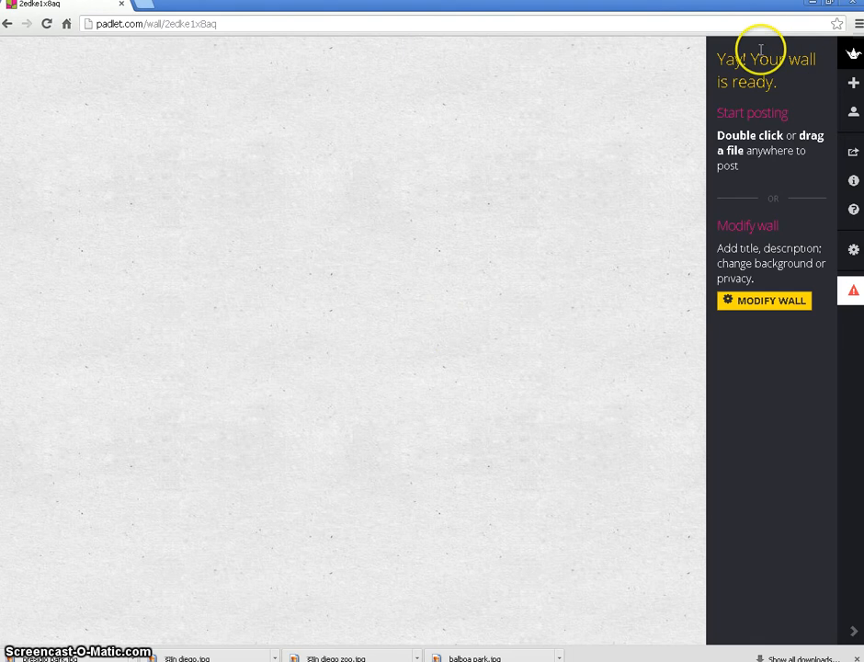
pyautogui.click(765, 304)
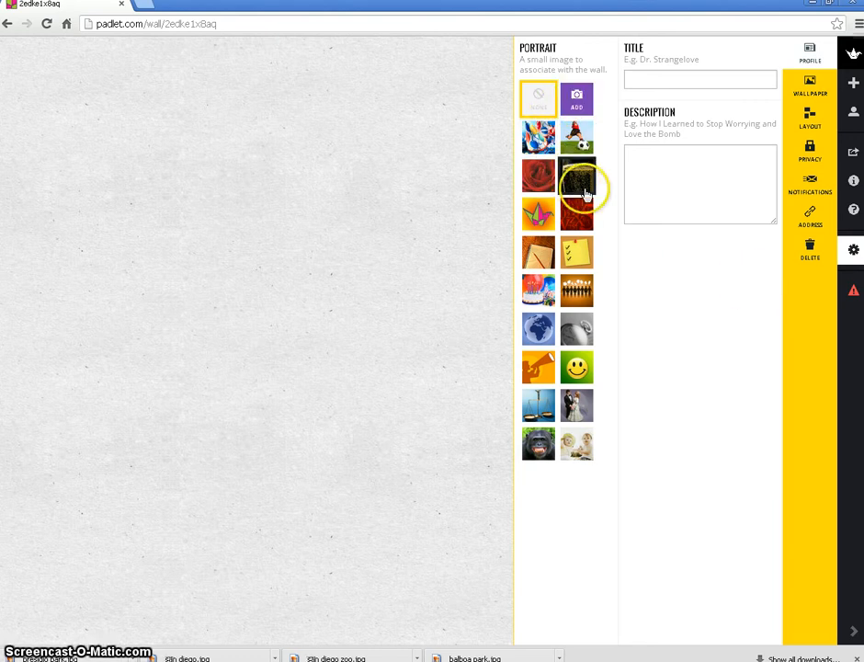
pyautogui.click(607, 207)
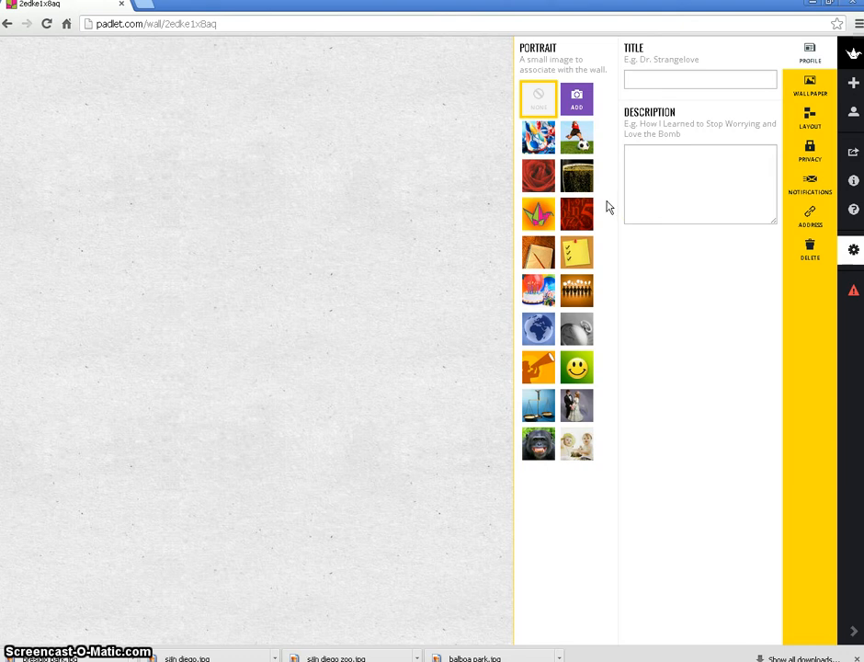
pyautogui.click(569, 111)
pyautogui.click(543, 98)
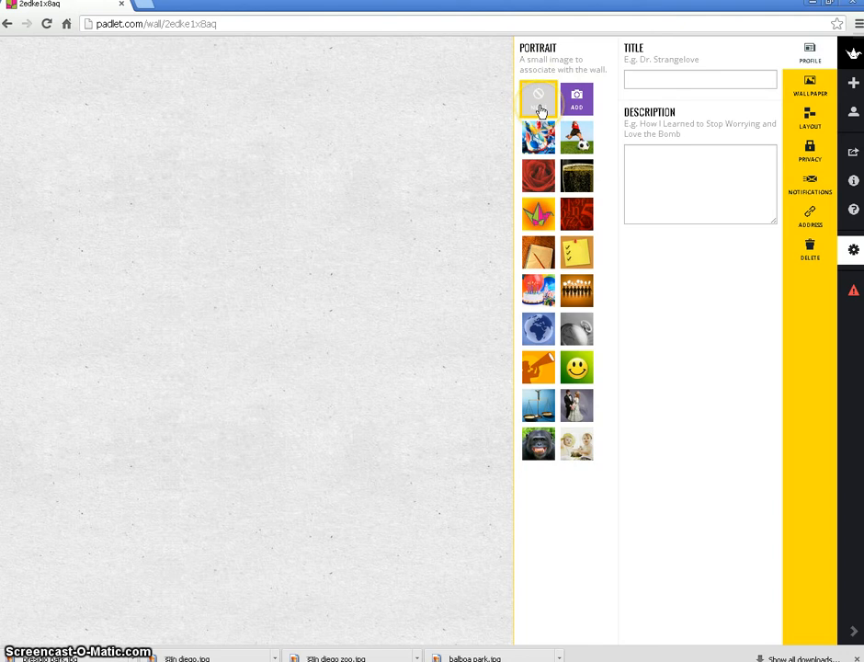
pyautogui.click(793, 90)
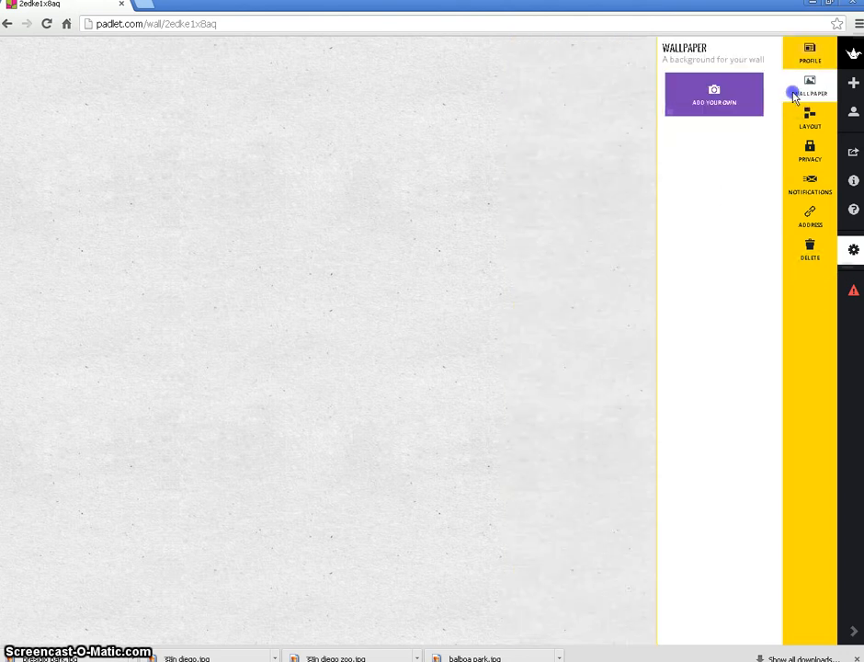
pyautogui.click(799, 66)
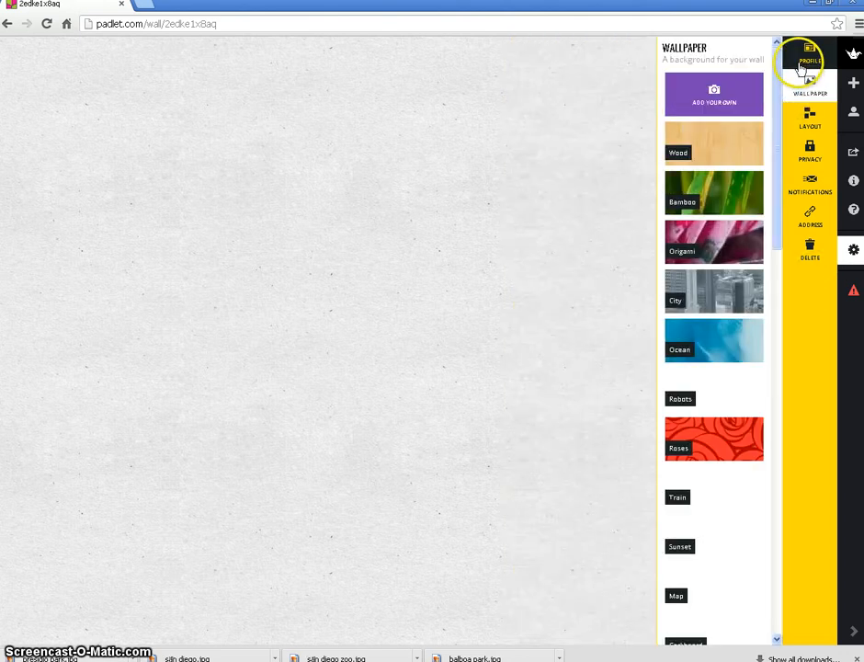
# Title the wall "Favorite Places in San Diego".
pyautogui.click(688, 82)
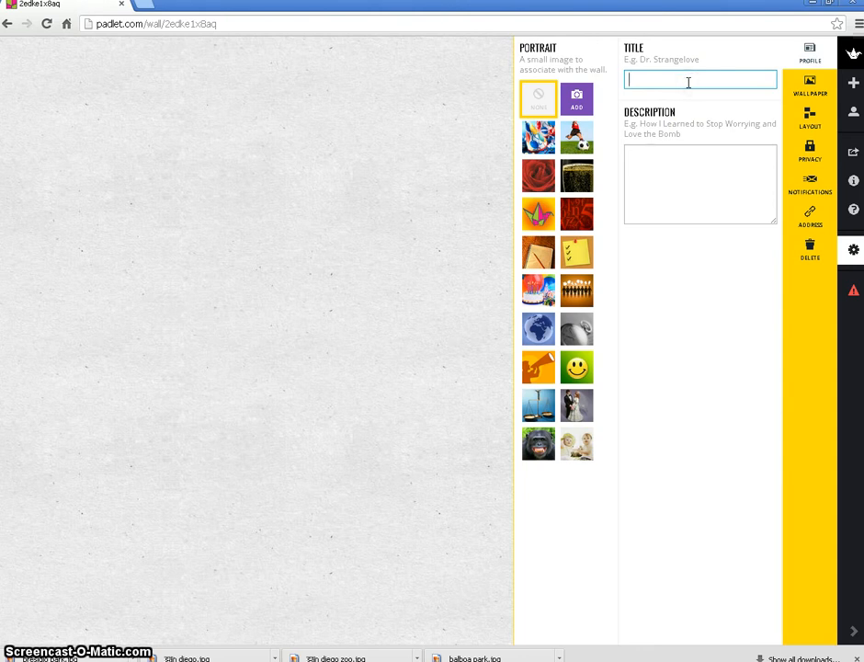
pyautogui.write('Favorite')
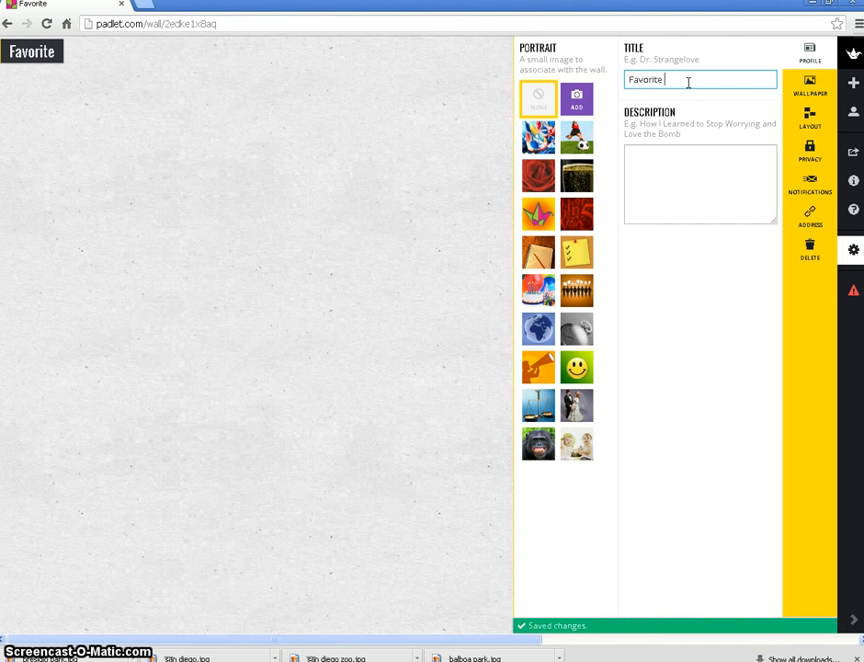
pyautogui.write(' Places in San Diego')
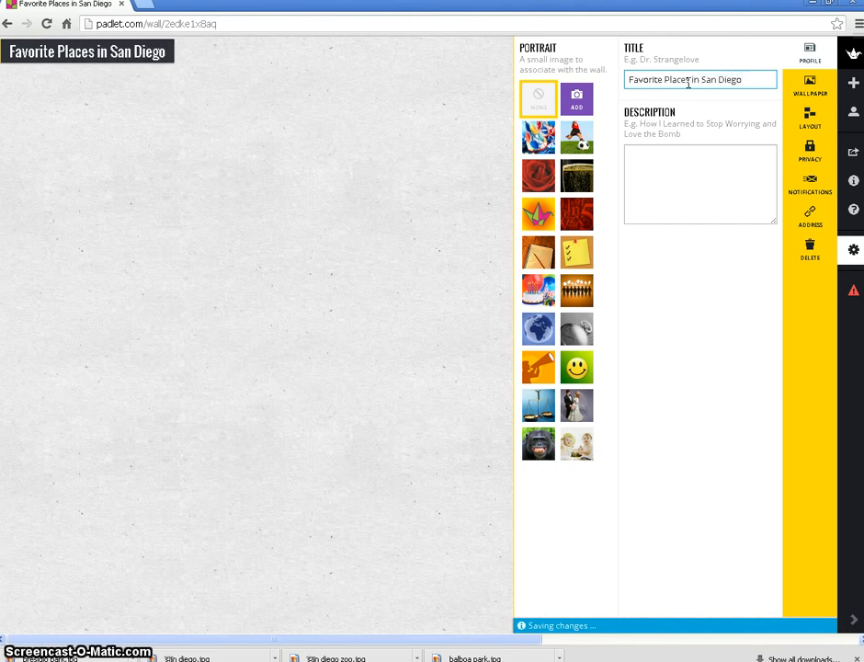
pyautogui.click(687, 191)
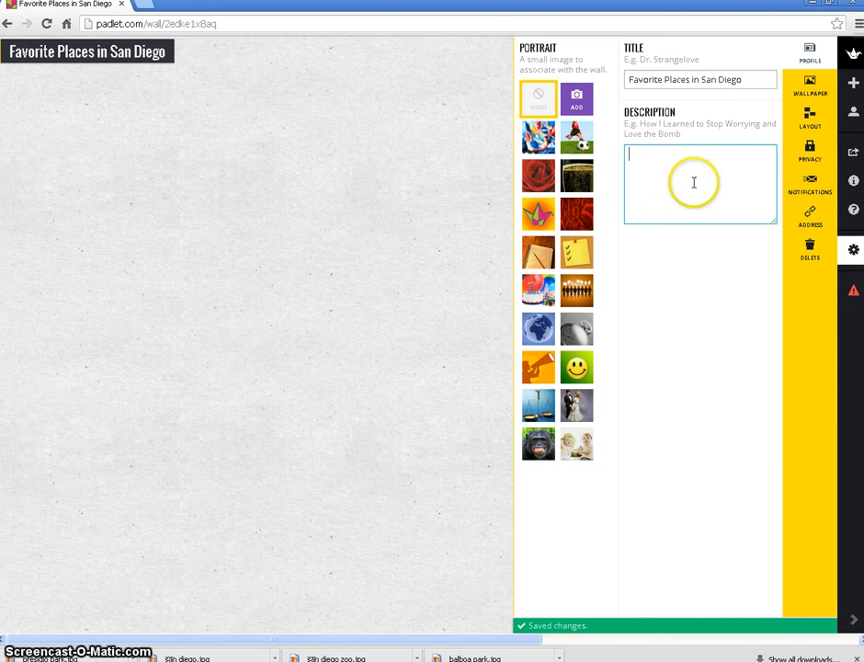
# Change the wall's wallpaper to the Sand background.
pyautogui.click(813, 96)
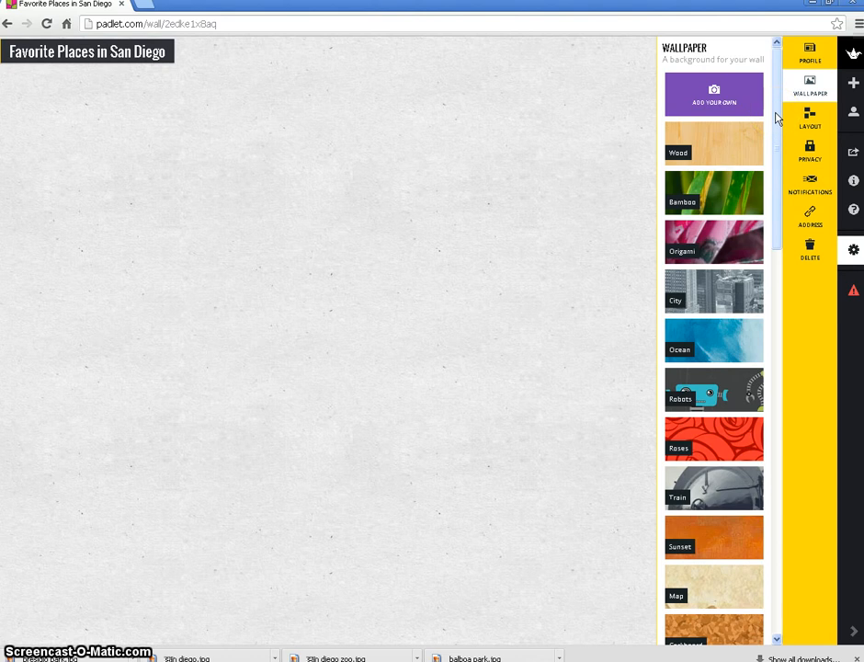
pyautogui.moveTo(775, 118); pyautogui.dragTo(762, 419)
pyautogui.click(713, 218)
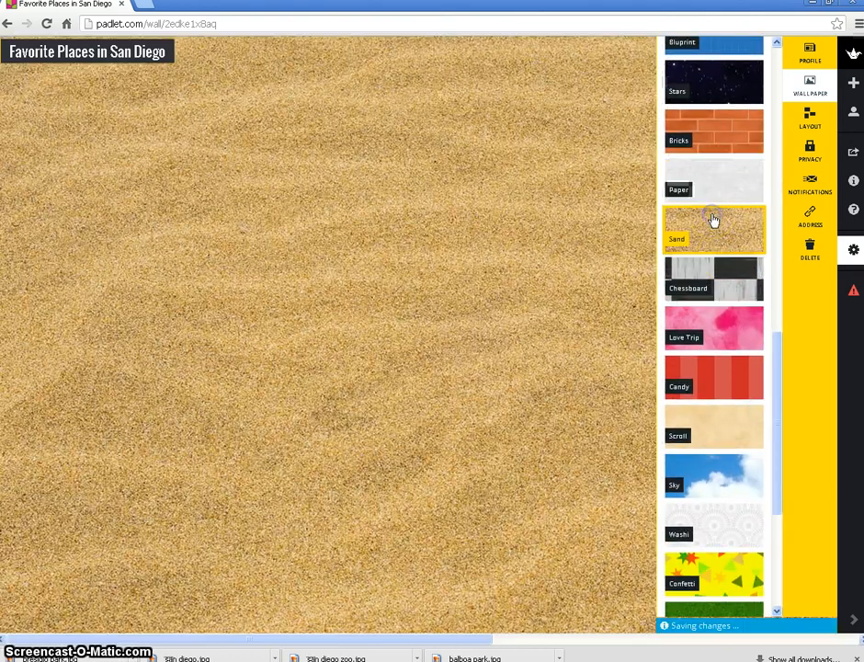
# Switch the wall's post layout to Stream and back to Freeform.
pyautogui.click(791, 117)
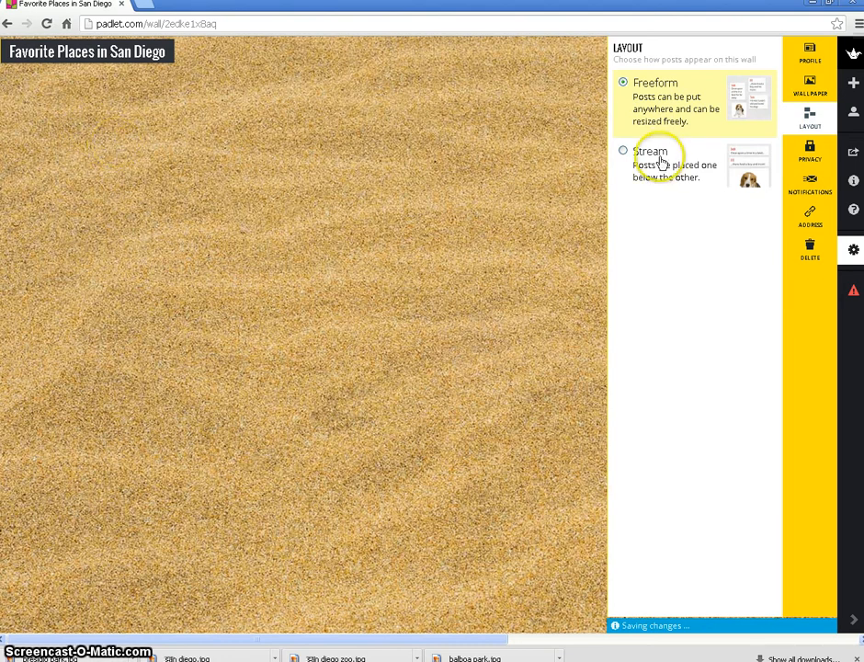
pyautogui.click(623, 153)
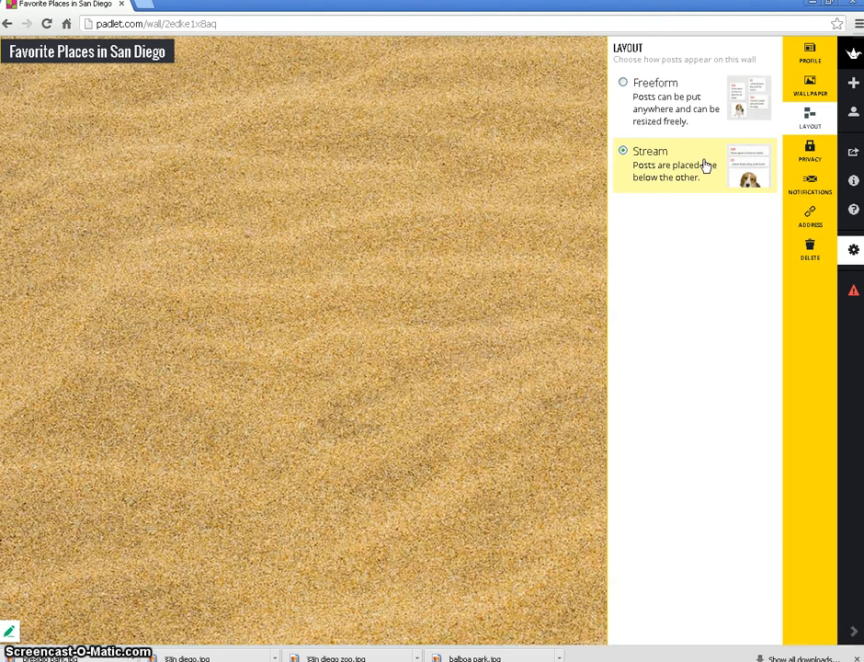
pyautogui.click(623, 91)
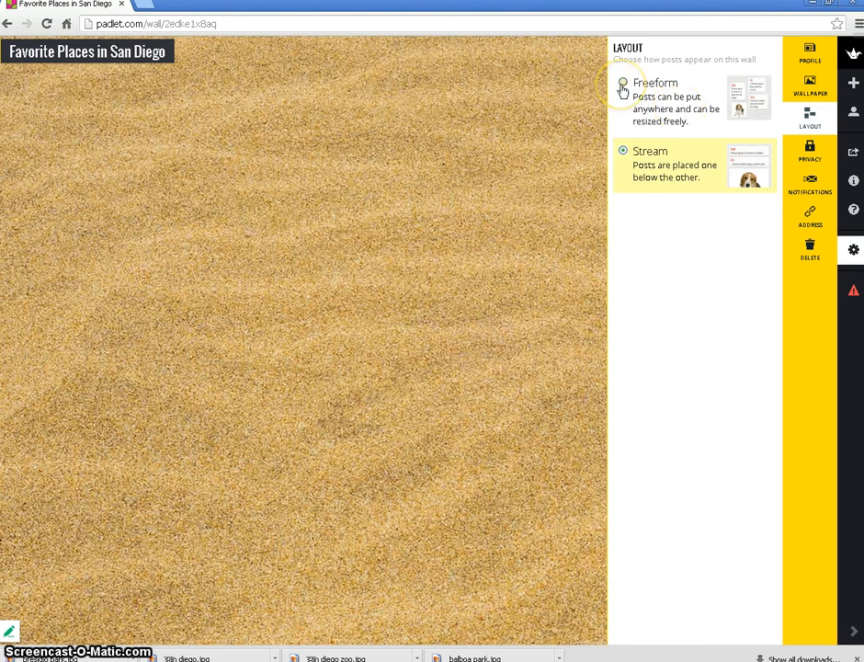
pyautogui.click(623, 89)
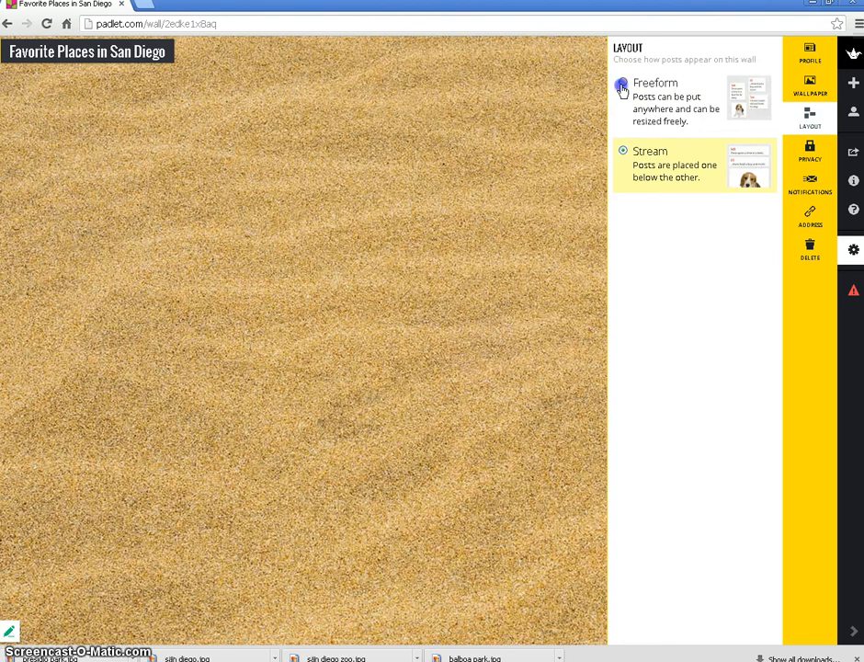
pyautogui.click(627, 95)
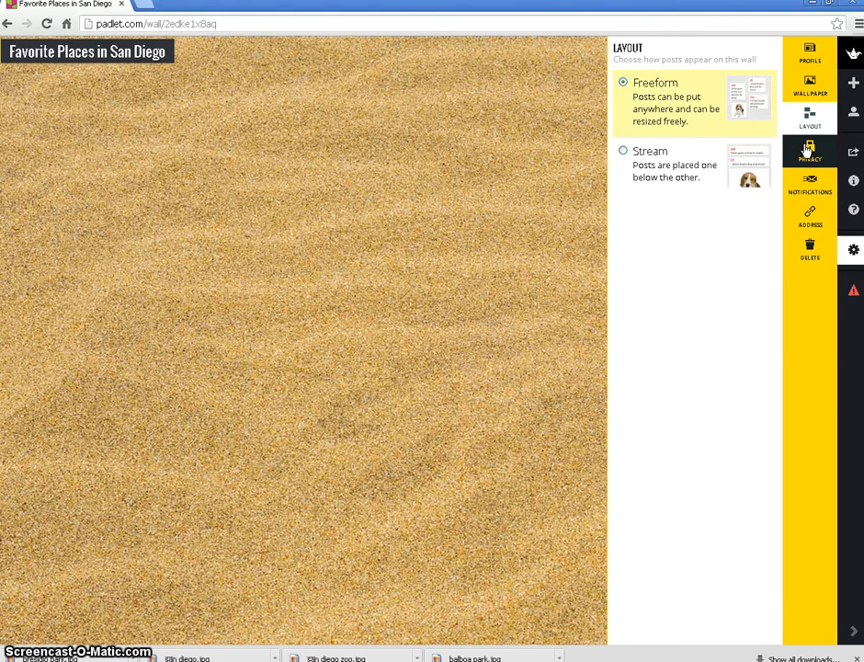
pyautogui.click(809, 187)
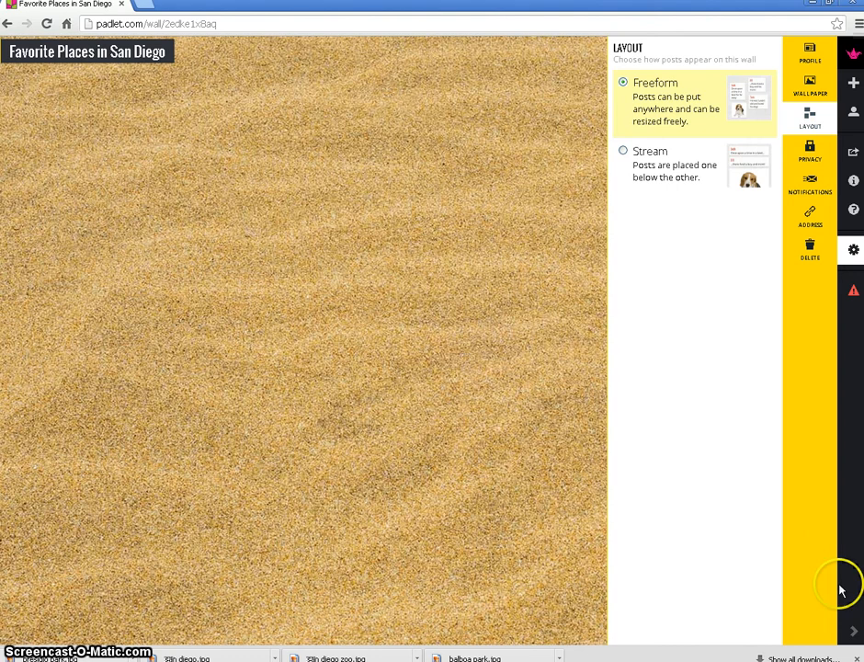
# Hide the settings dock and add a post titled "Sunny San Diego" to the wall.
pyautogui.click(851, 632)
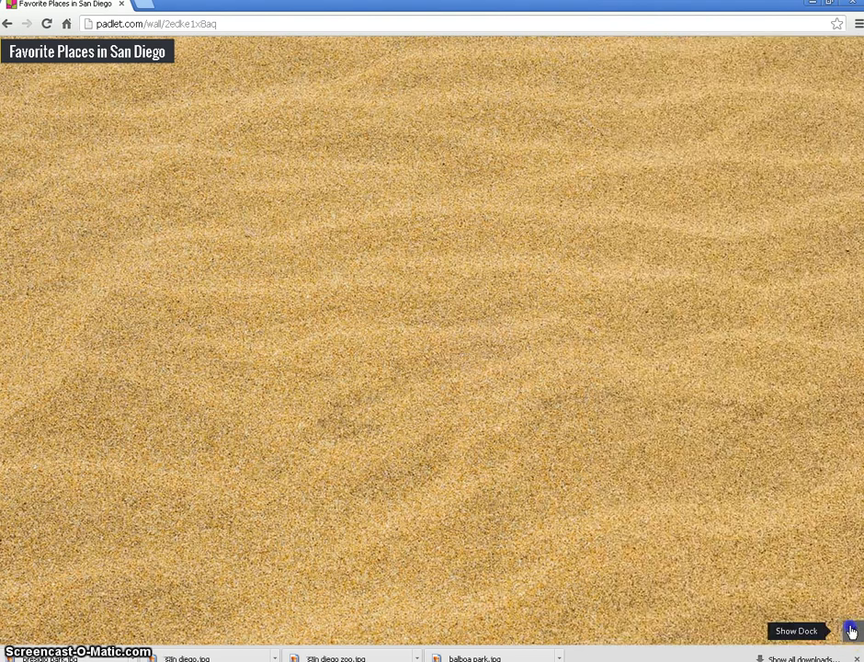
pyautogui.doubleClick(153, 138)
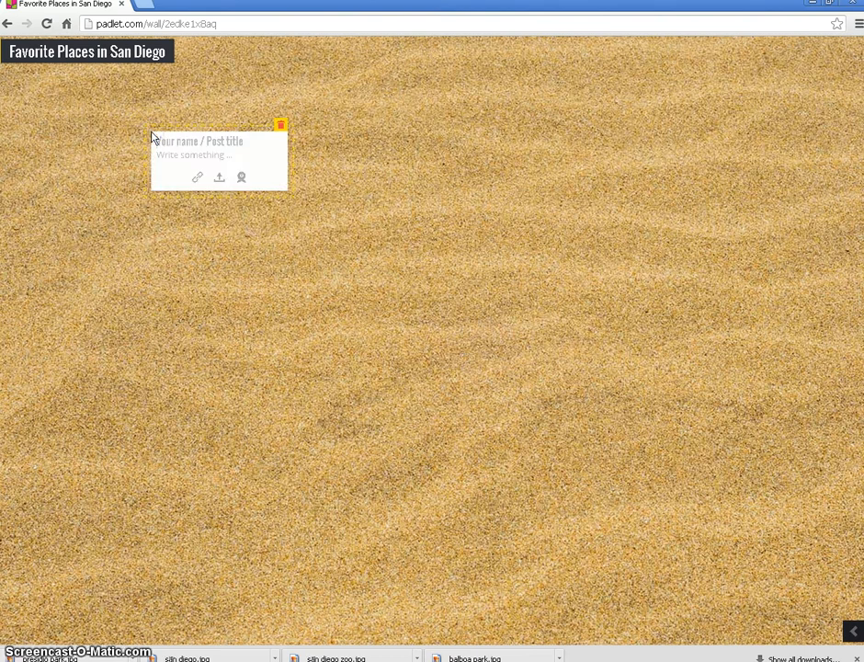
pyautogui.click(184, 144)
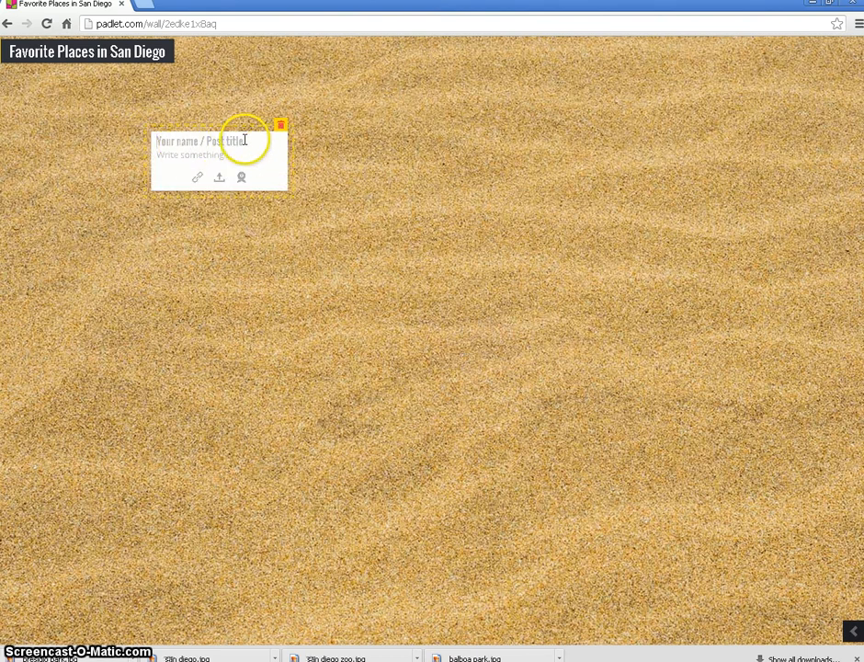
pyautogui.click(192, 140)
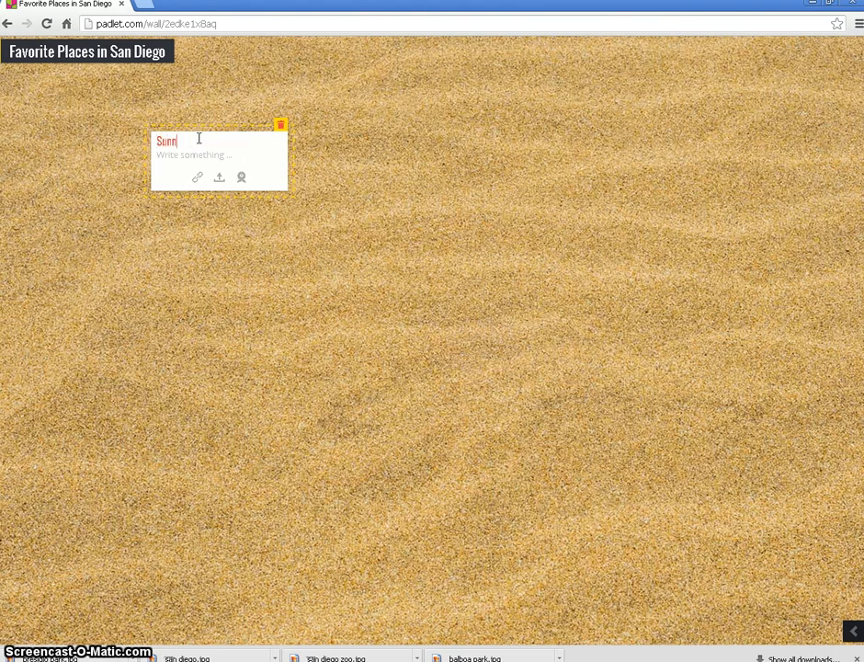
pyautogui.write('Sunny San Diego')
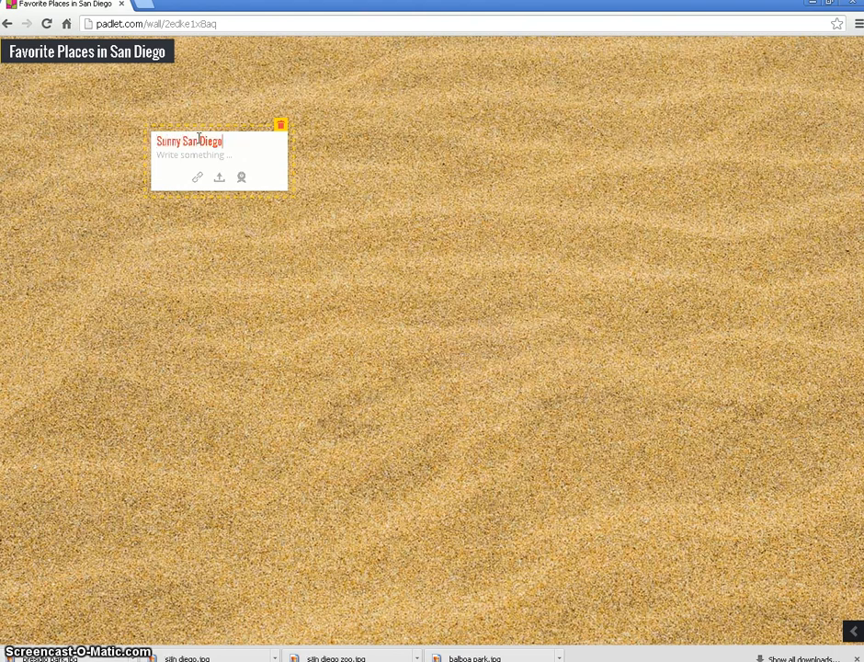
# Attach the "san diego" image from the My Pictures folder to the Sunny San Diego post.
pyautogui.click(221, 182)
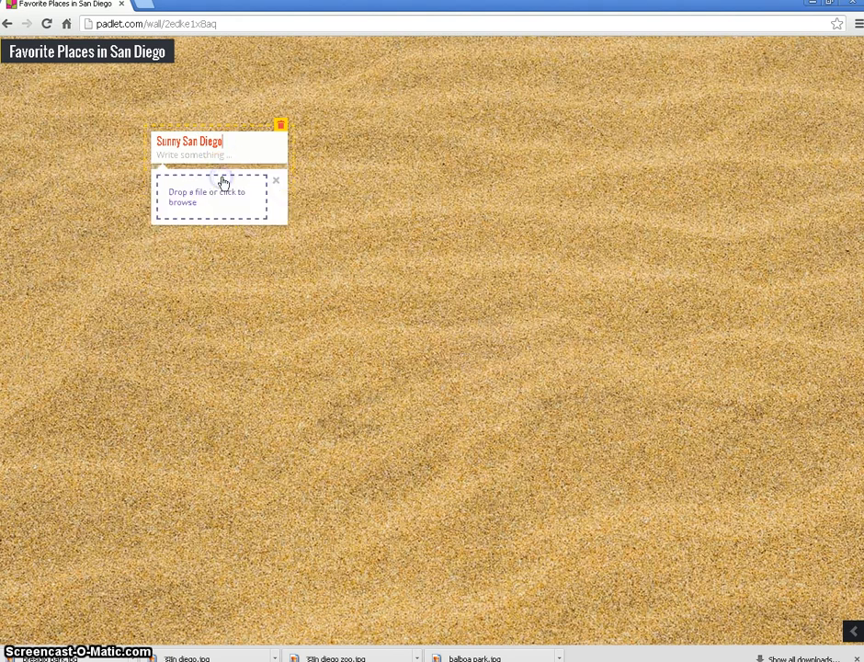
pyautogui.click(201, 195)
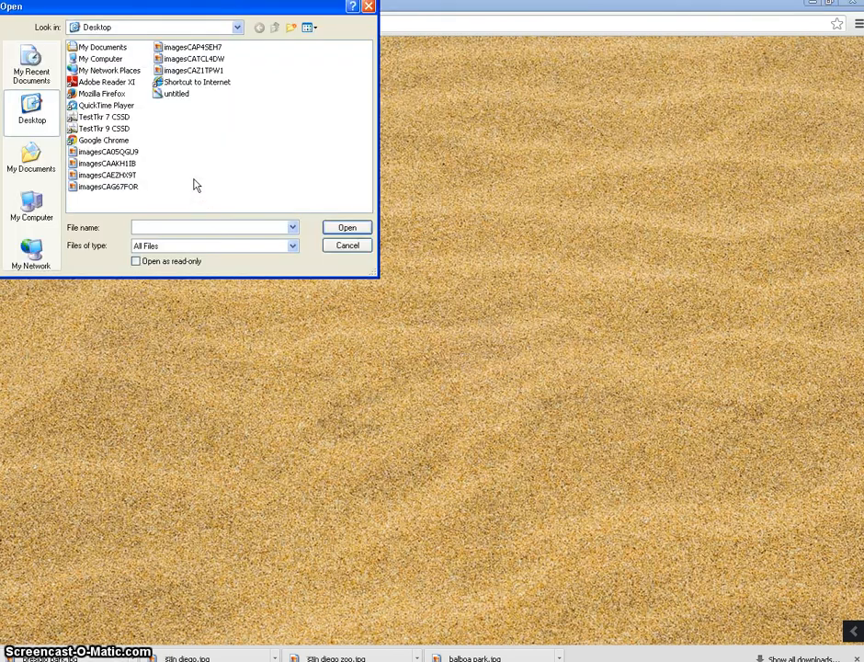
pyautogui.click(30, 175)
pyautogui.doubleClick(85, 59)
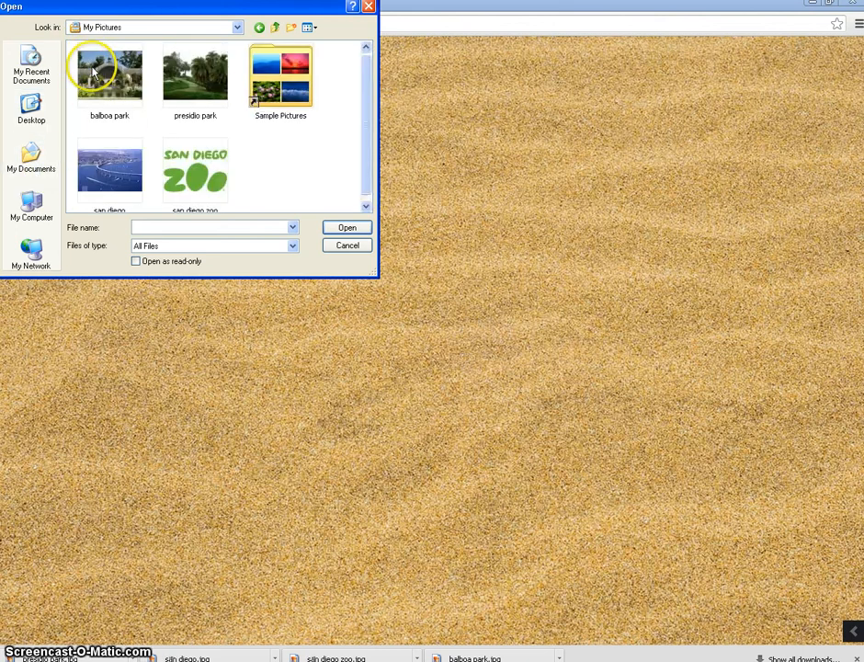
pyautogui.doubleClick(109, 161)
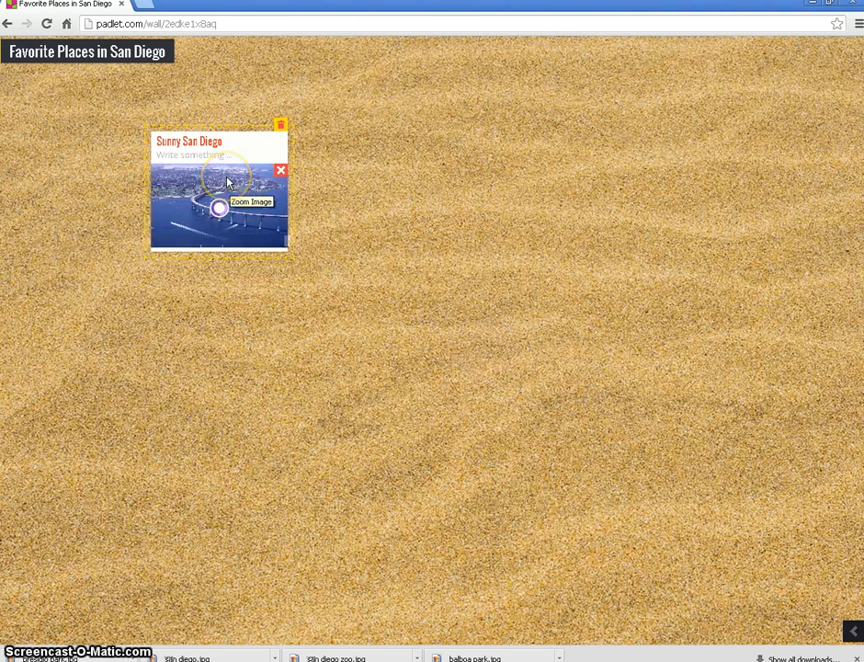
# Write "My hometown!" as the body text of the Sunny San Diego post.
pyautogui.click(205, 154)
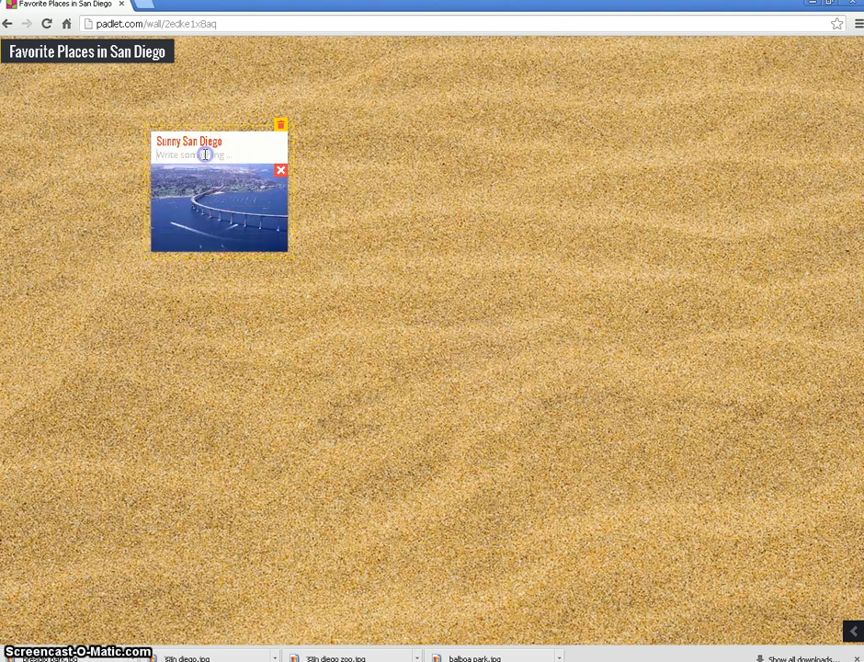
pyautogui.click(285, 158)
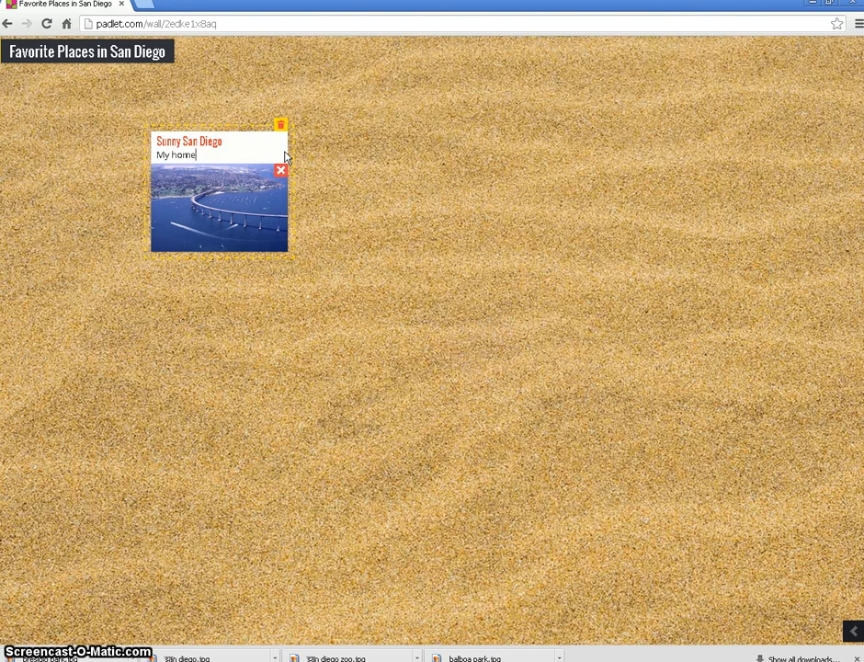
pyautogui.write('My hometown!')
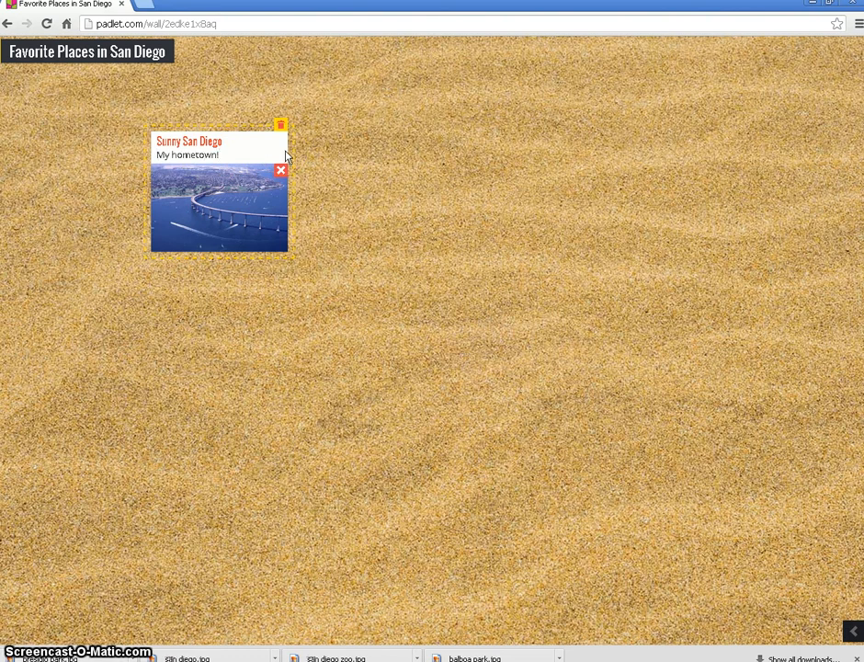
# Move the Sunny San Diego post just below the wall title and enlarge it to about twice its width.
pyautogui.moveTo(245, 135); pyautogui.dragTo(114, 82)
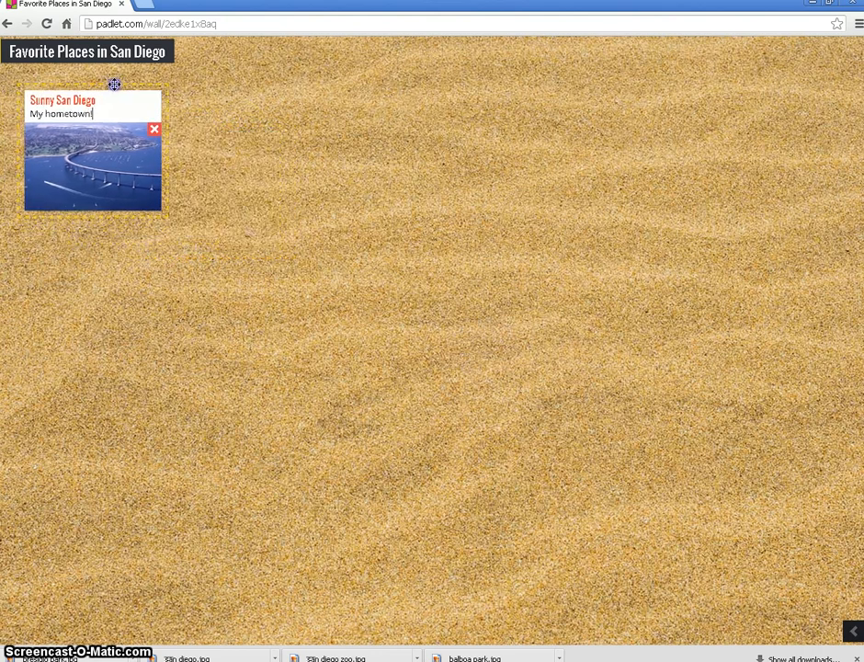
pyautogui.click(175, 234)
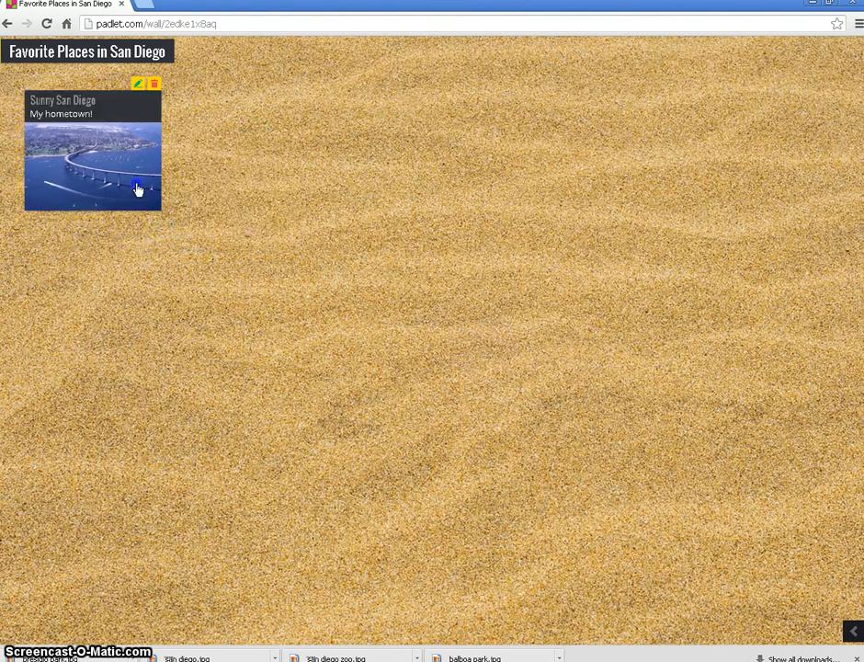
pyautogui.click(137, 190)
pyautogui.moveTo(160, 211); pyautogui.dragTo(296, 374)
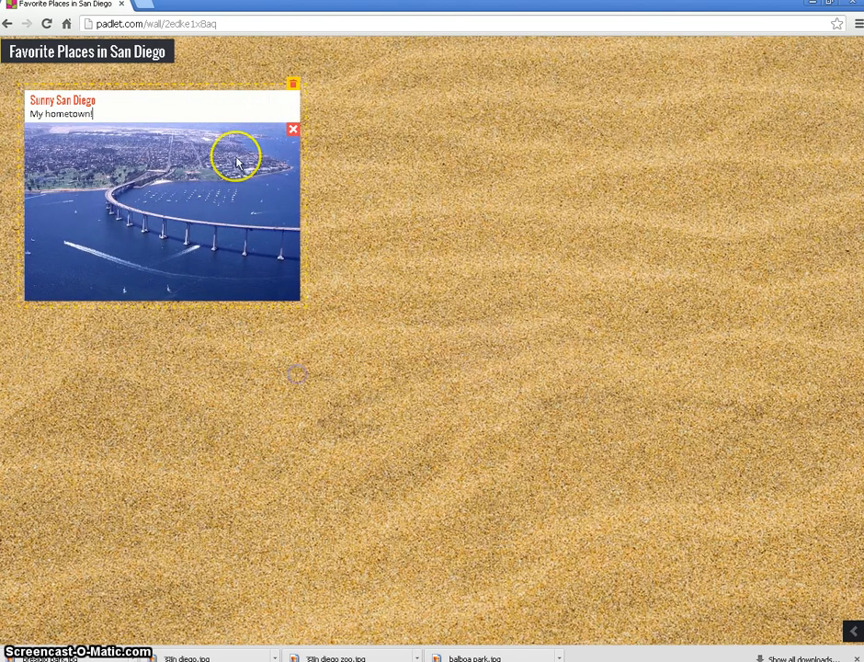
# Nudge the Sunny San Diego post slightly upward so it sits directly beneath the wall title.
pyautogui.click(216, 97)
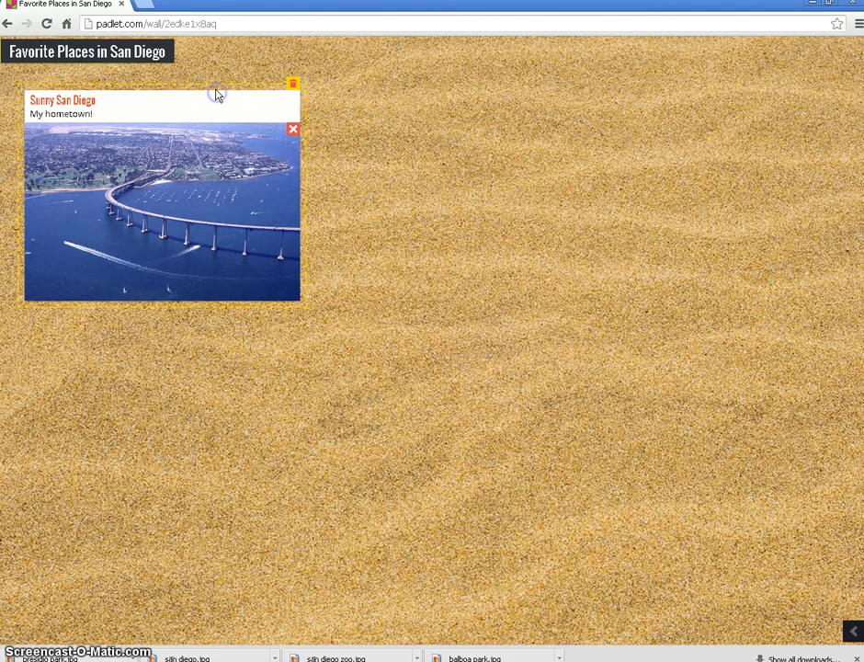
pyautogui.moveTo(218, 78)
pyautogui.mouseDown()
pyautogui.moveTo(208, 56)
pyautogui.moveTo(211, 66)
pyautogui.mouseUp()
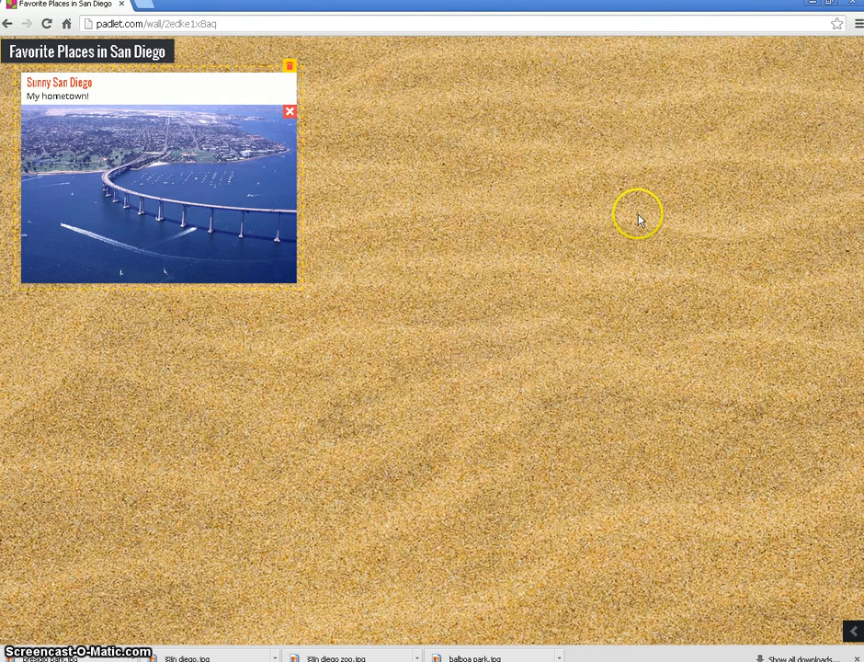
# Add a post titled "San Diego Zoo" to the wall, to the right of the Sunny San Diego post.
pyautogui.doubleClick(381, 98)
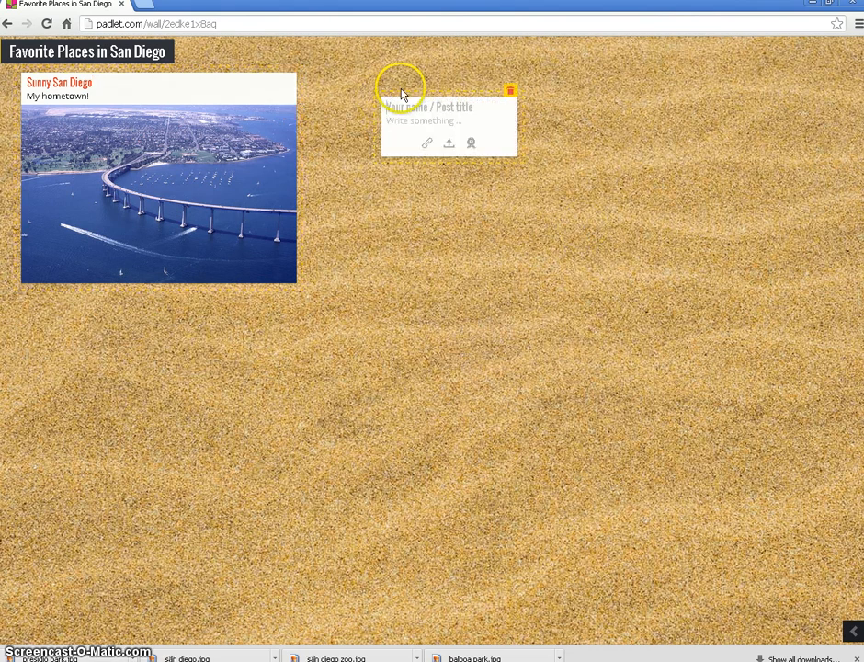
pyautogui.click(397, 88)
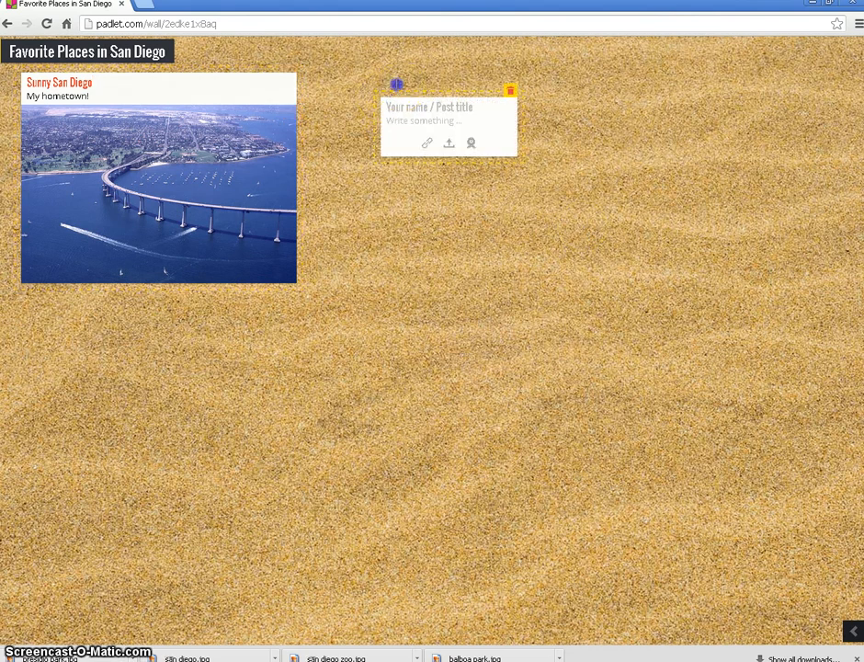
pyautogui.doubleClick(329, 65)
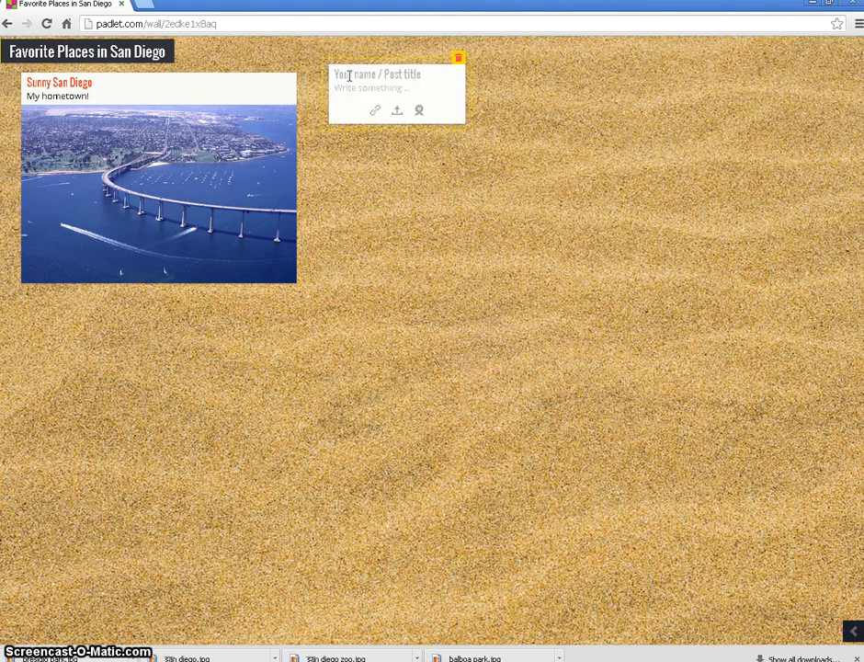
pyautogui.click(349, 76)
pyautogui.write('San Diego Zoo')
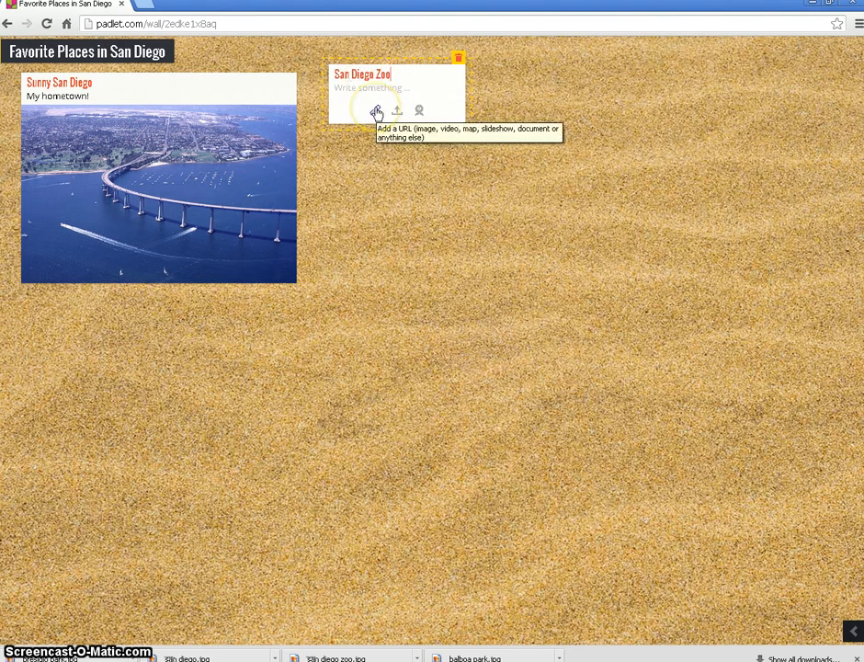
pyautogui.click(376, 112)
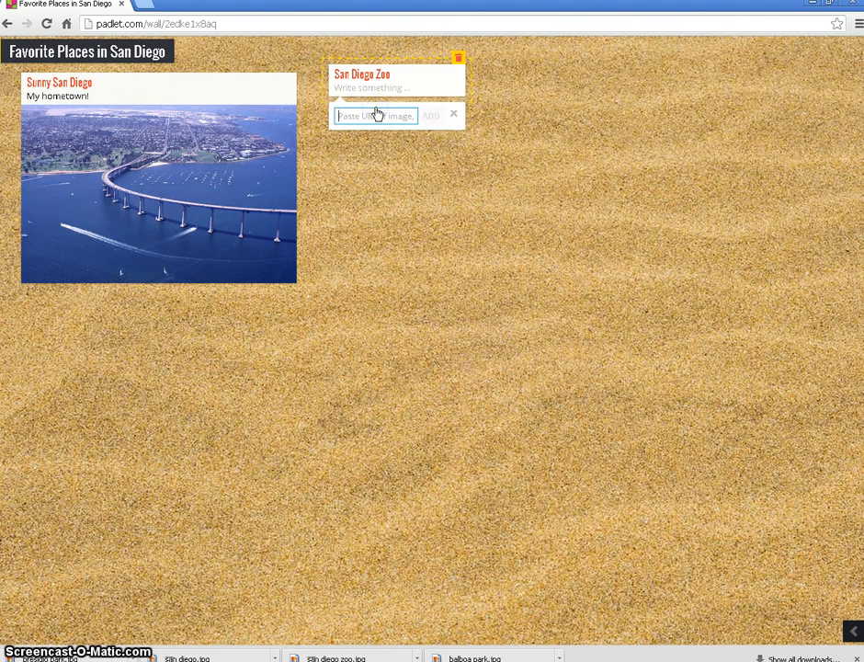
pyautogui.click(147, 6)
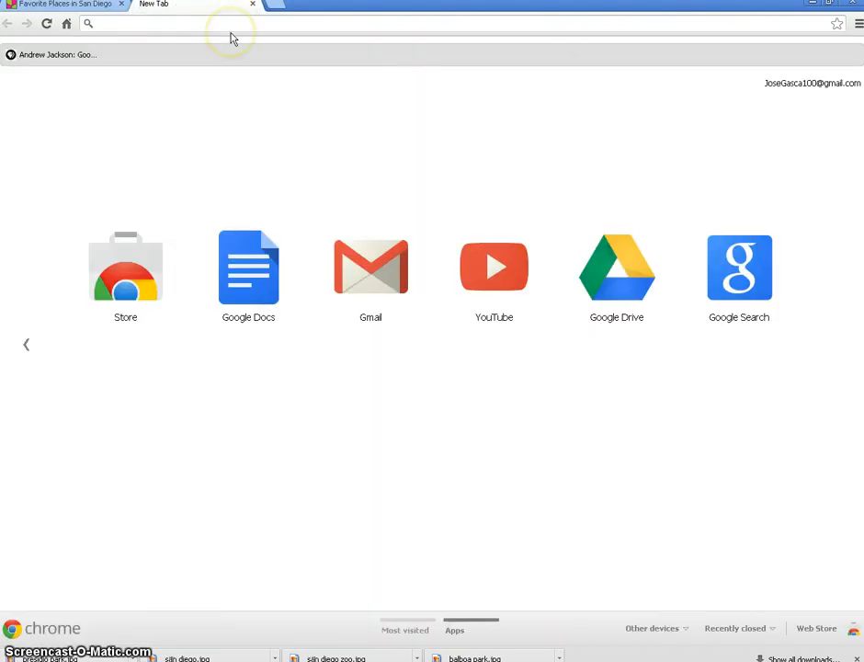
pyautogui.write('san die')
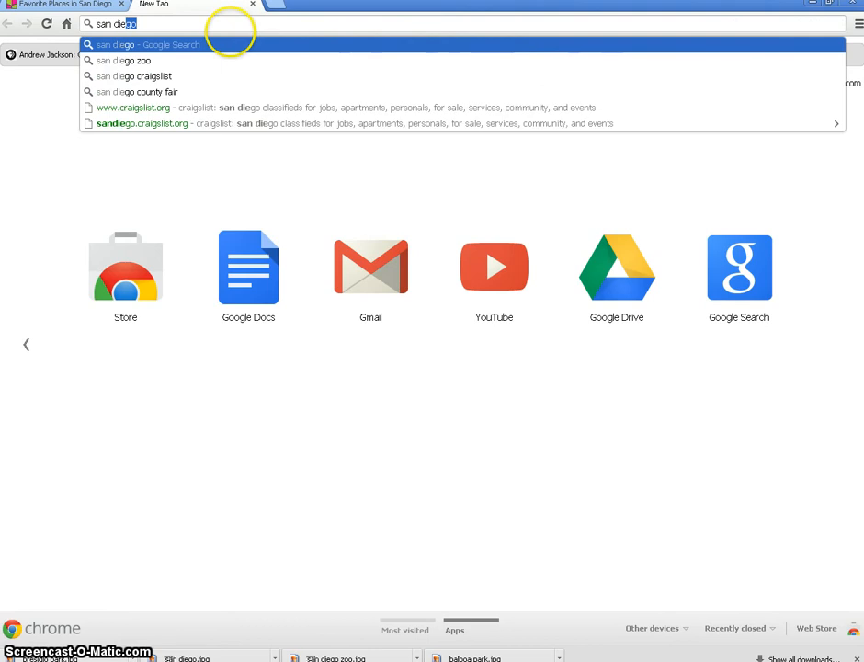
pyautogui.write('go zoo web')
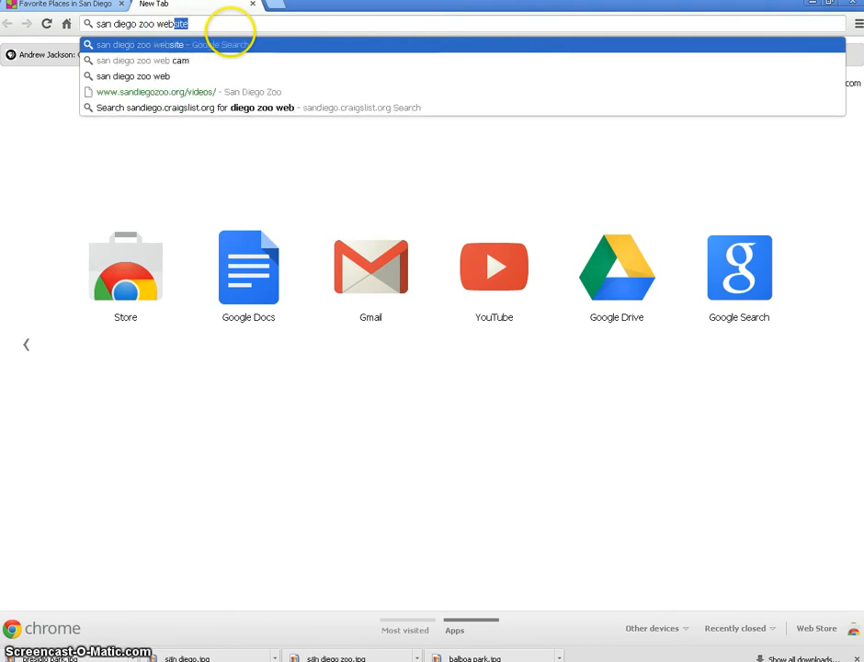
pyautogui.press('Return')
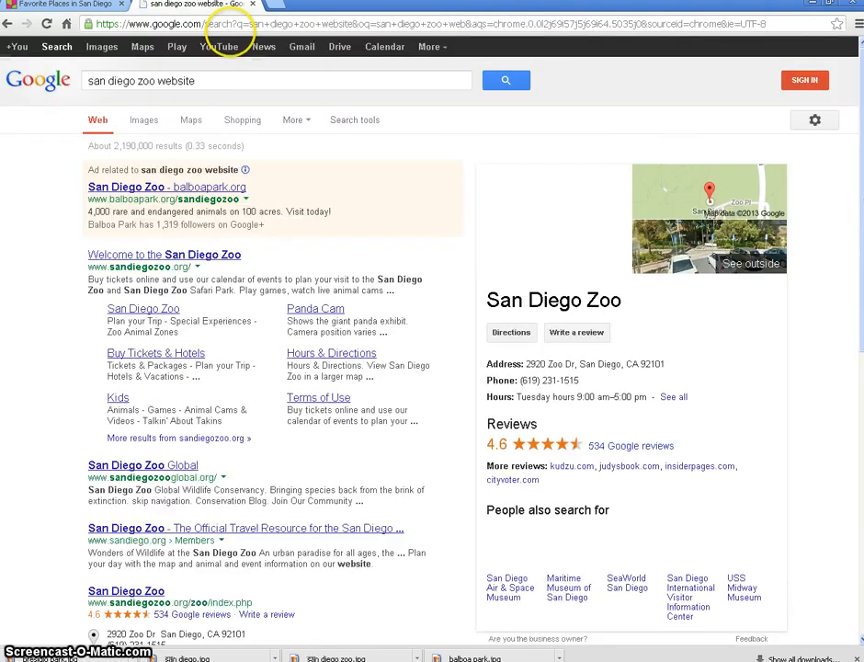
pyautogui.click(153, 259)
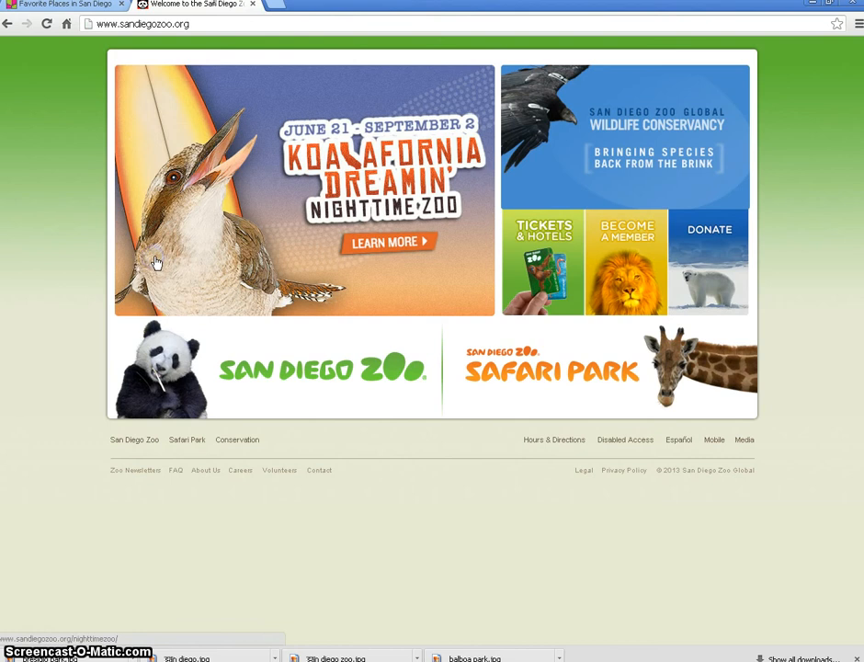
# Copy the zoo site's web address and attach it as a link to the San Diego Zoo post on the Padlet wall.
pyautogui.click(135, 24)
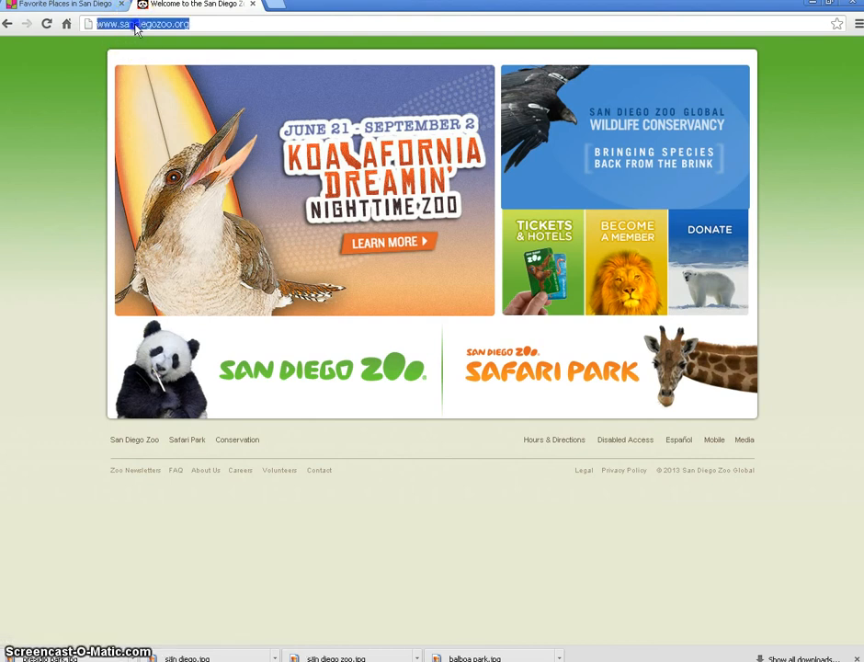
pyautogui.rightClick(136, 24)
pyautogui.click(163, 71)
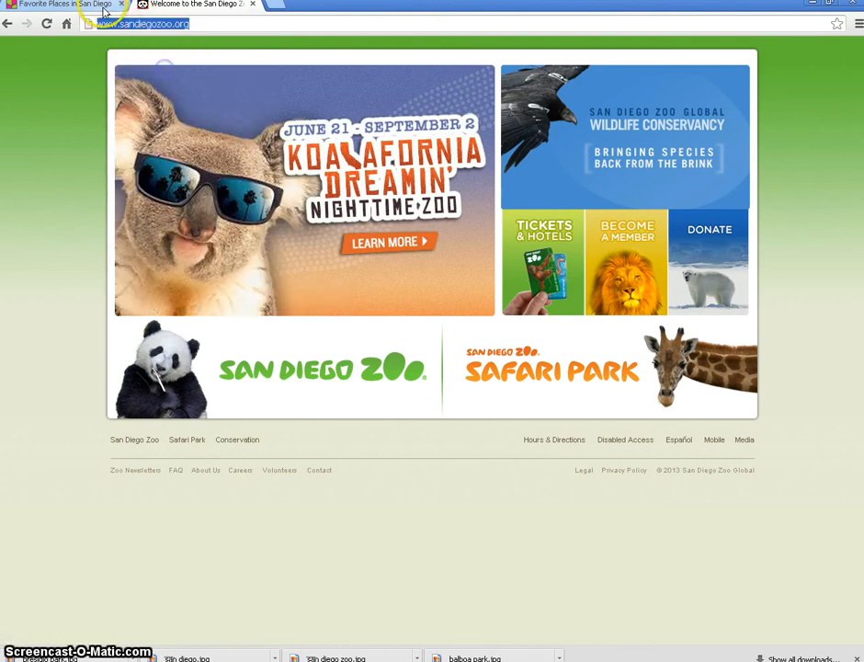
pyautogui.click(91, 6)
pyautogui.rightClick(358, 117)
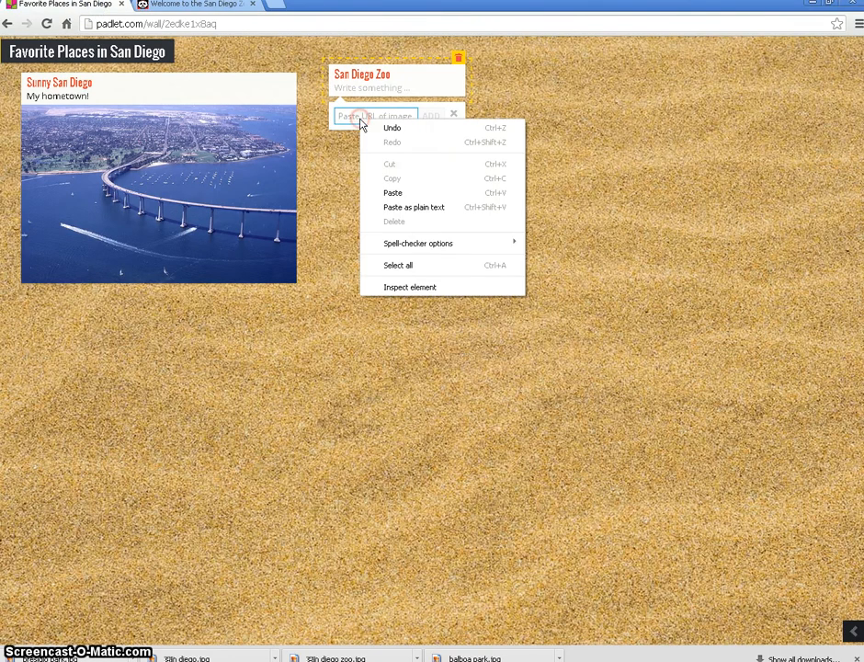
pyautogui.click(393, 193)
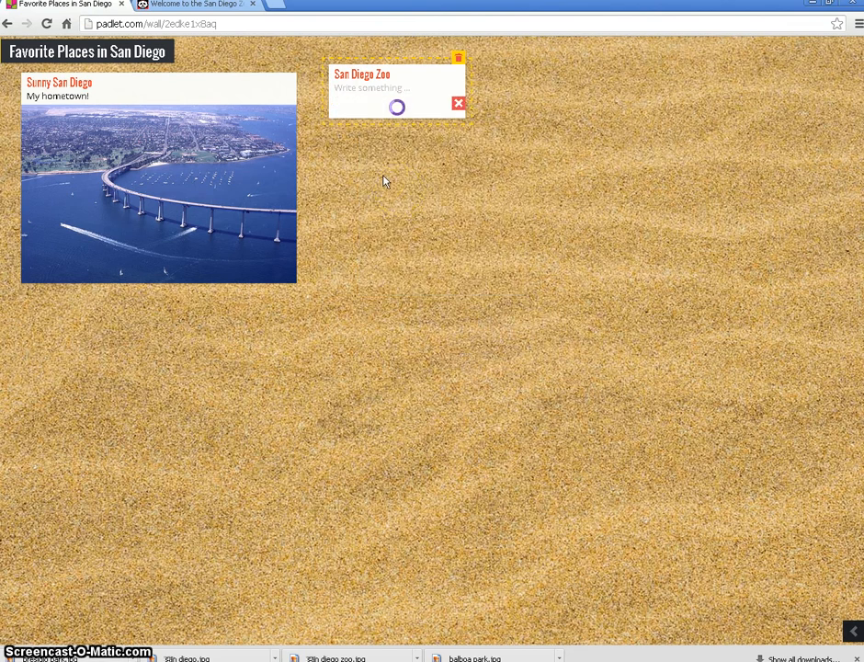
# Write "Variety of Animals", "Nighttime Zoo (summers only)" and "Children's Petting Zoo" on separate lines as the San Diego Zoo post's body text.
pyautogui.click(349, 87)
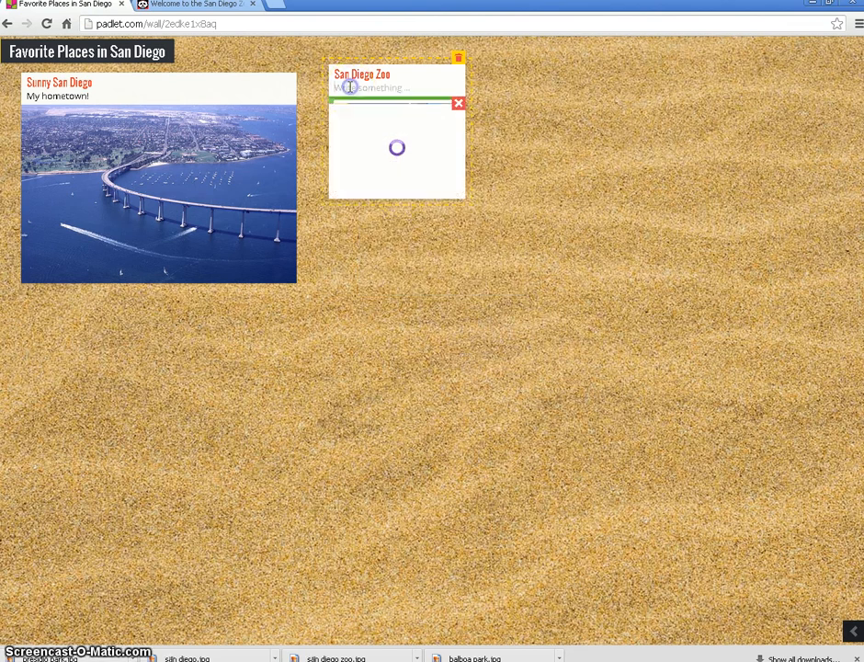
pyautogui.click(610, 143)
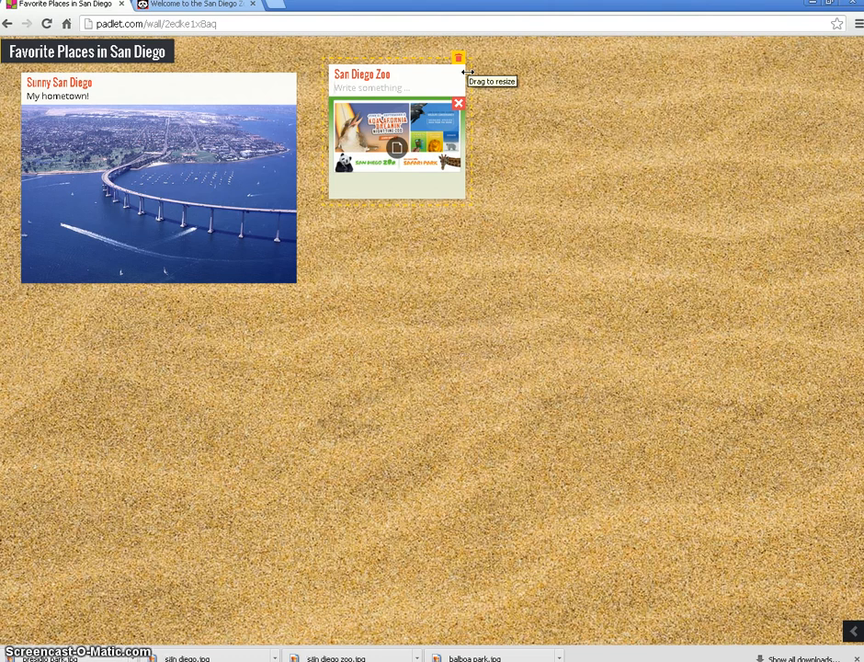
pyautogui.write('Varie')
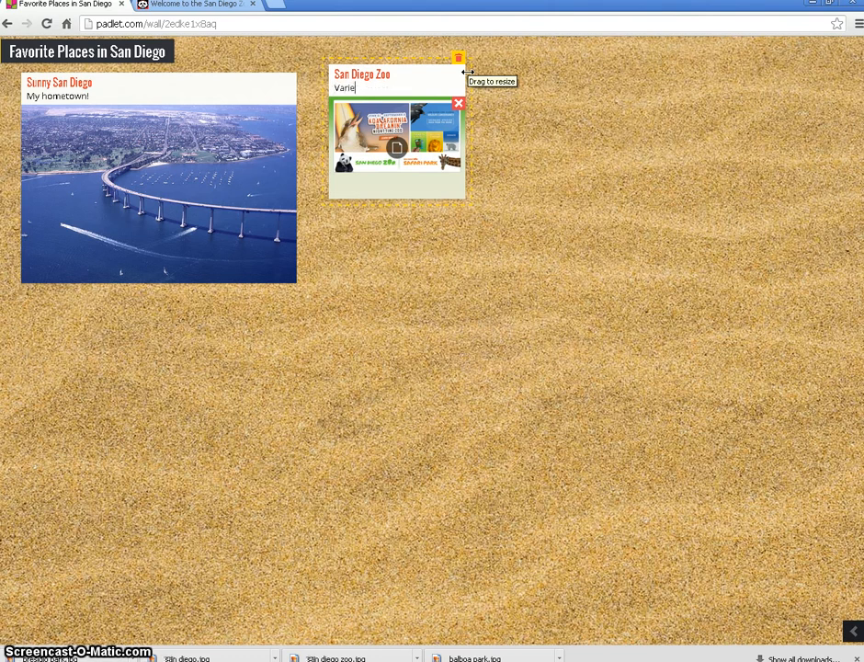
pyautogui.write('ty of An')
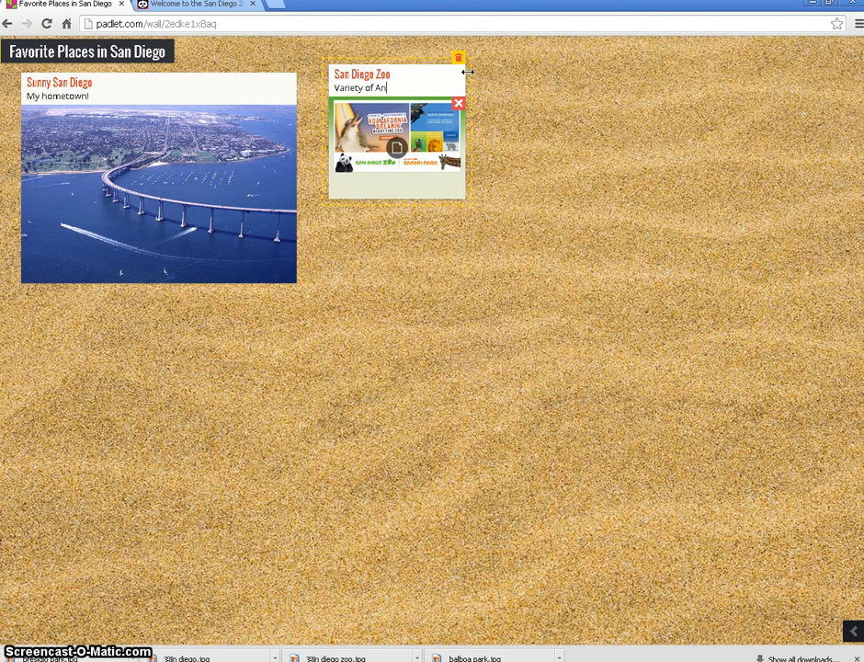
pyautogui.write('imal')
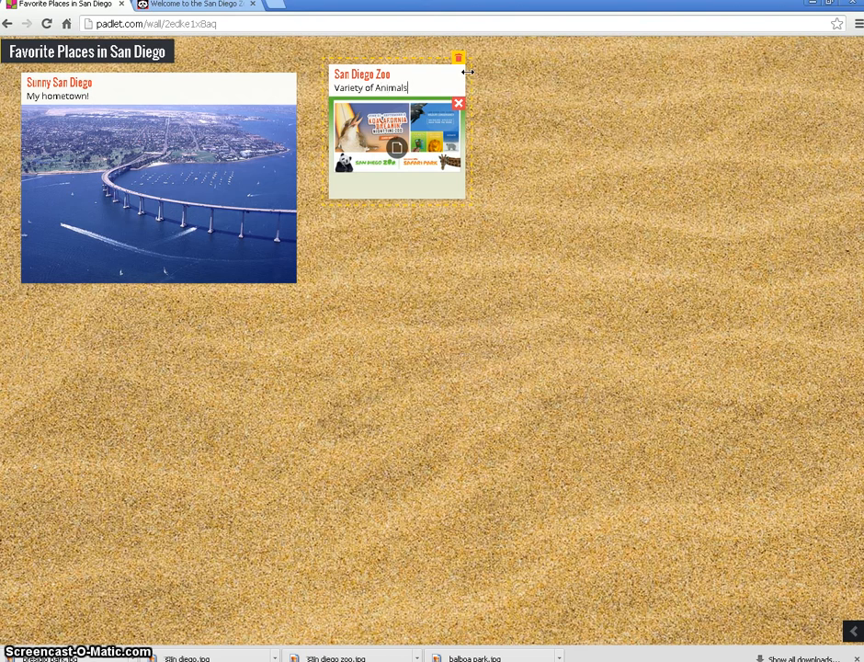
pyautogui.write('s')
pyautogui.press('Return')
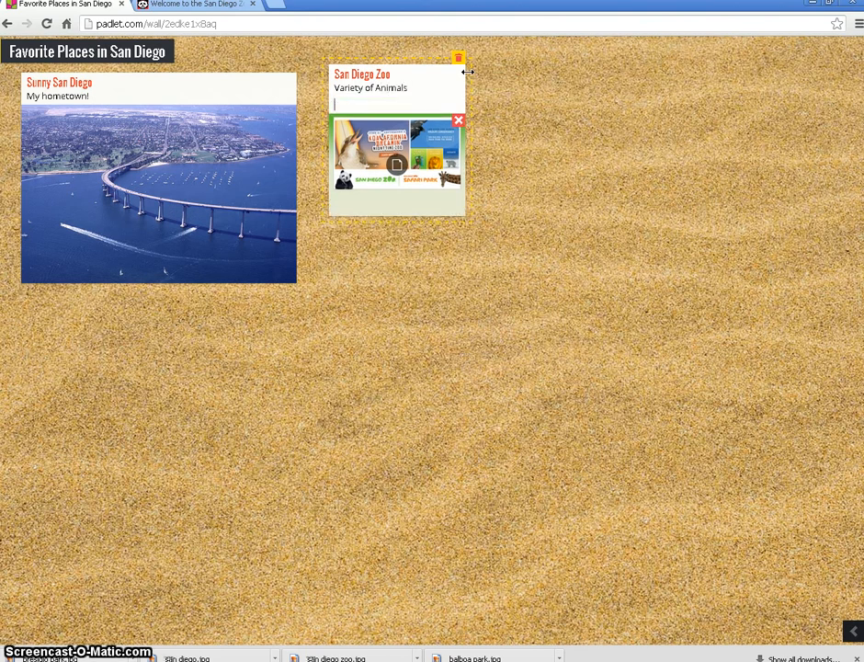
pyautogui.write('Nighttime Zoo (summ')
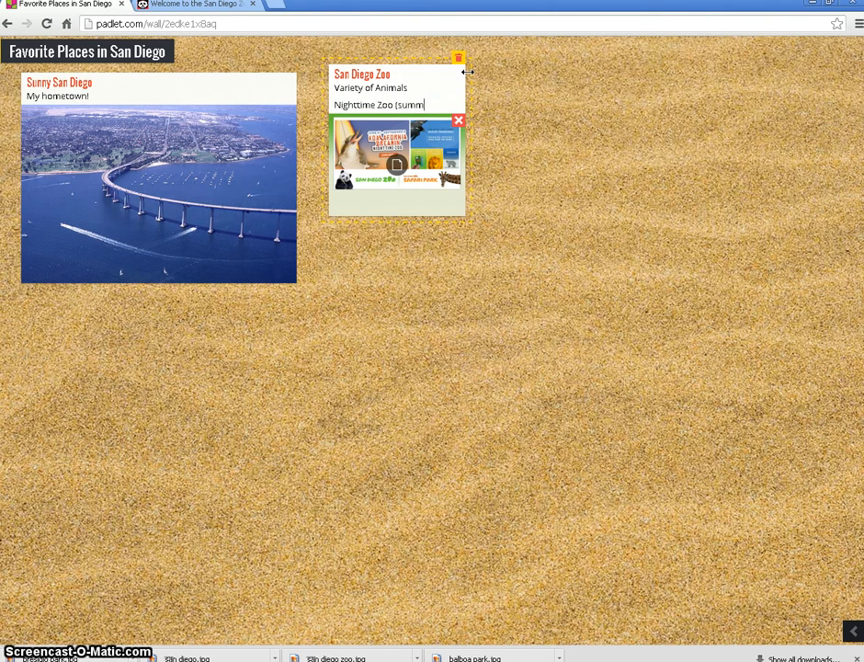
pyautogui.write('ers only')
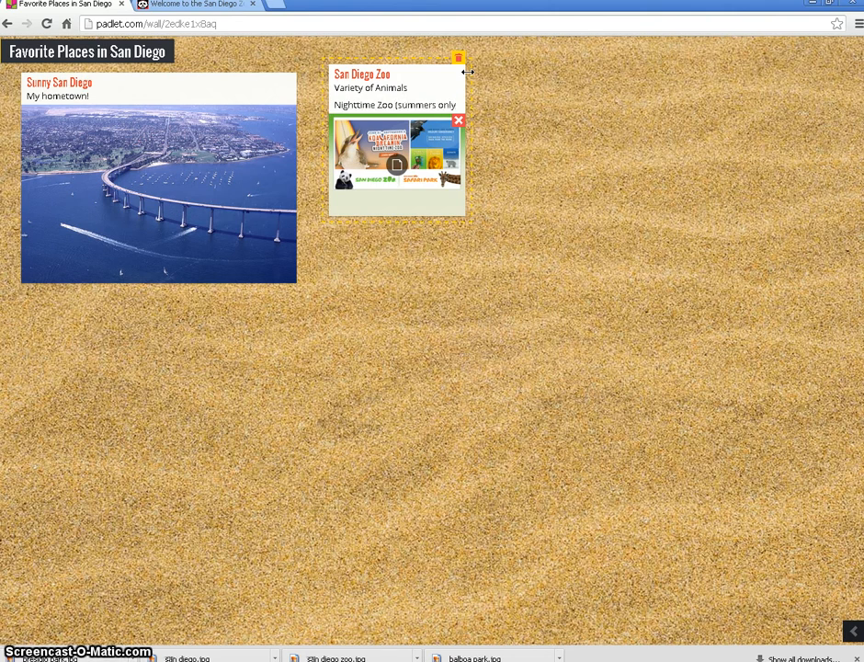
pyautogui.write(')')
pyautogui.press('Return')
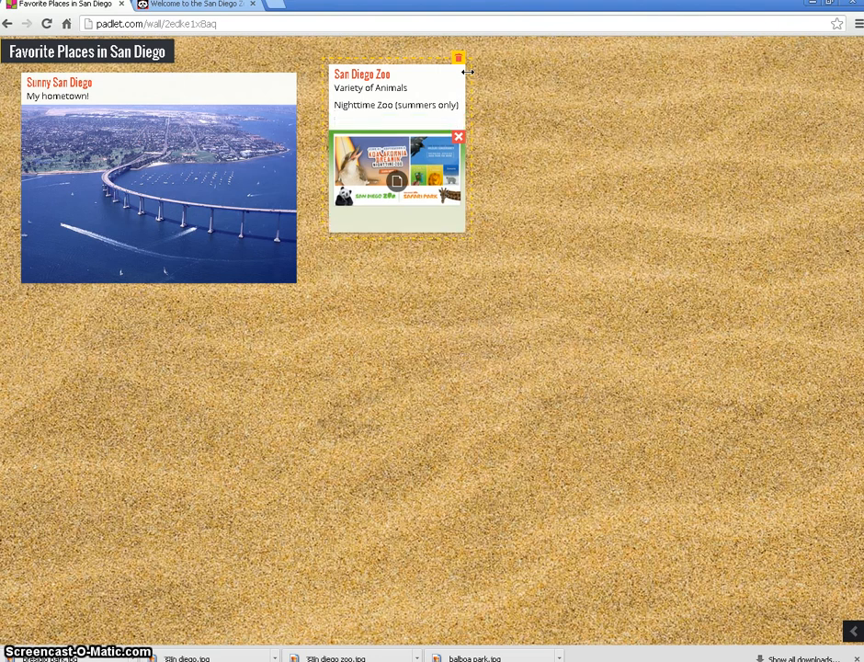
pyautogui.write("Children's Petting Zoo")
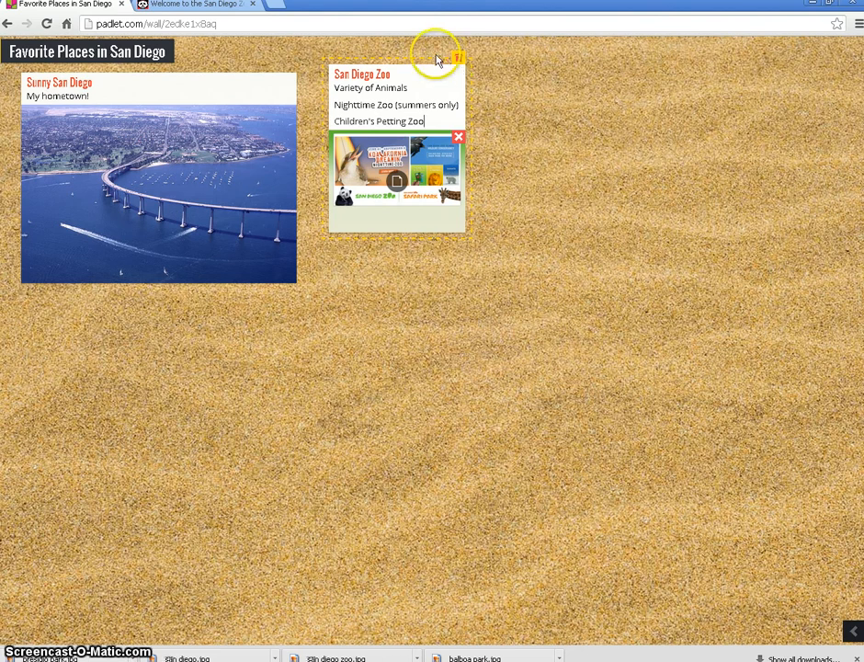
# Move the San Diego Zoo post close beside the Sunny San Diego post, with their top edges aligned.
pyautogui.moveTo(414, 65); pyautogui.dragTo(396, 69)
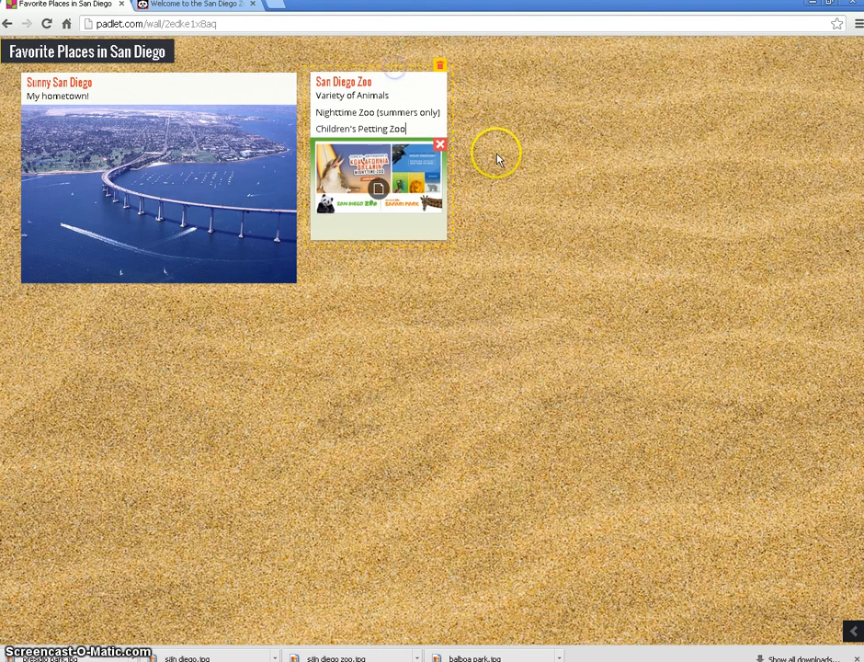
pyautogui.click(414, 128)
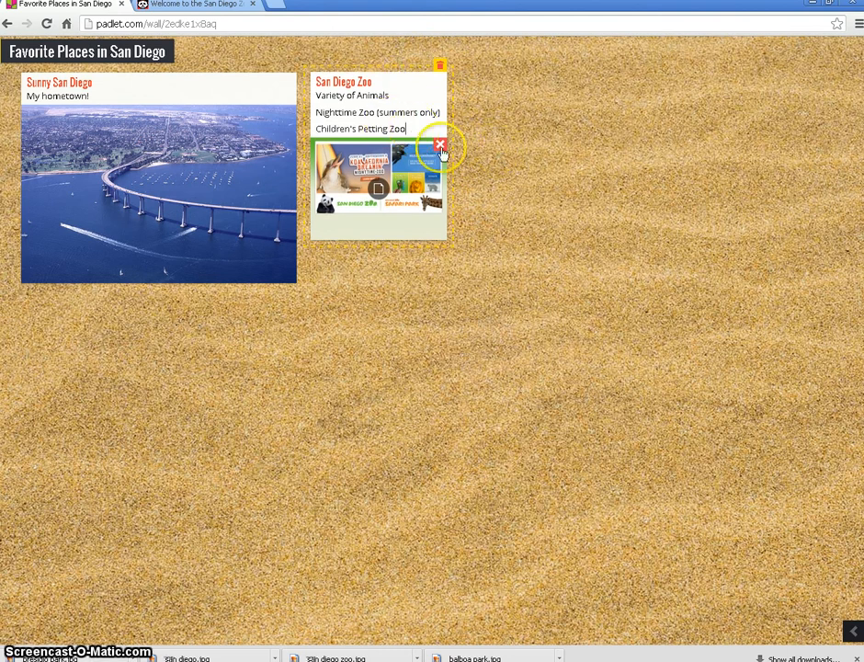
pyautogui.click(590, 181)
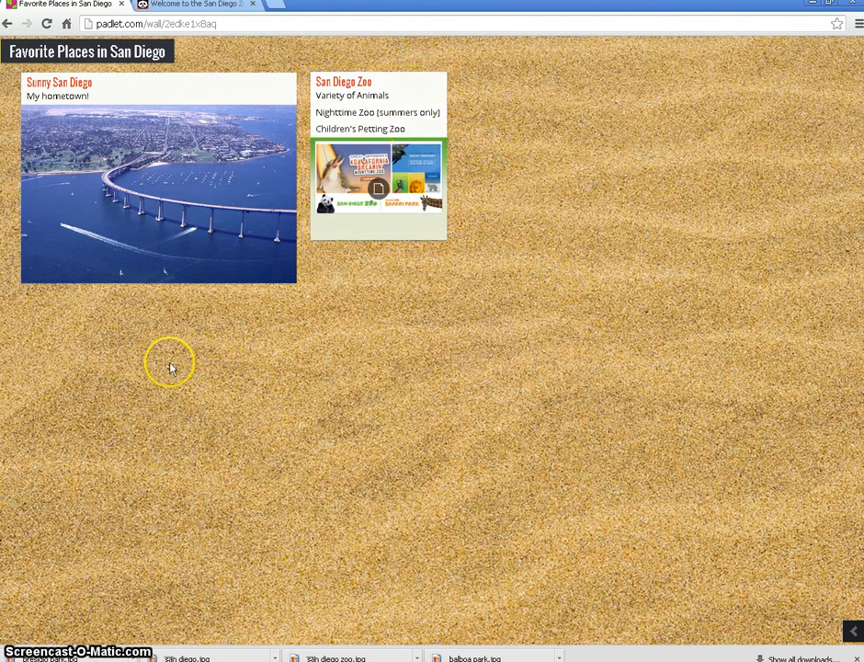
# Add a post titled "Presidio Park" and place it directly below the Sunny San Diego post, aligned with its left edge.
pyautogui.doubleClick(64, 333)
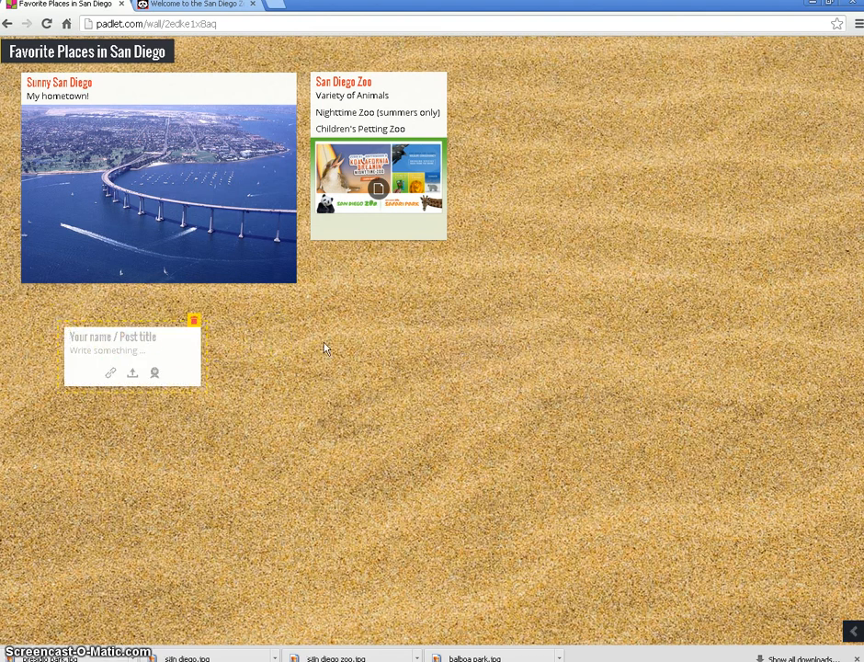
pyautogui.write('Presidio Park')
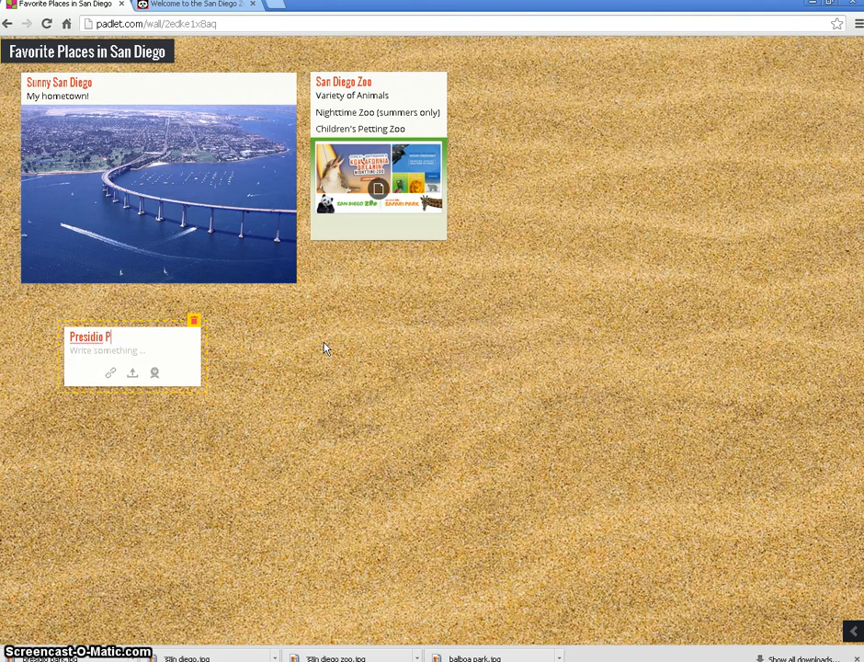
pyautogui.click(126, 324)
pyautogui.moveTo(126, 324); pyautogui.dragTo(85, 293)
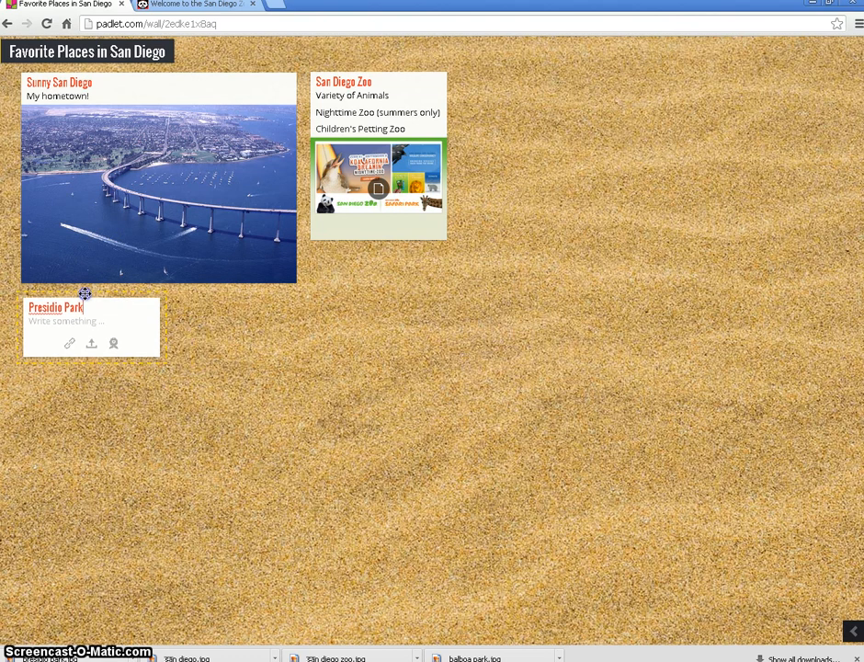
# Upload the presidio park picture from My Pictures to the Presidio Park post.
pyautogui.click(92, 345)
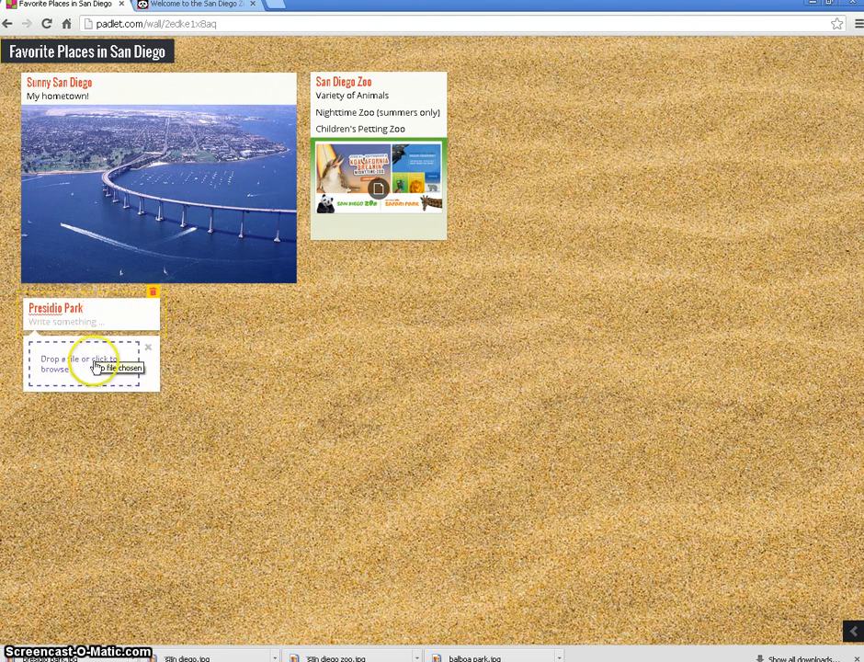
pyautogui.click(96, 365)
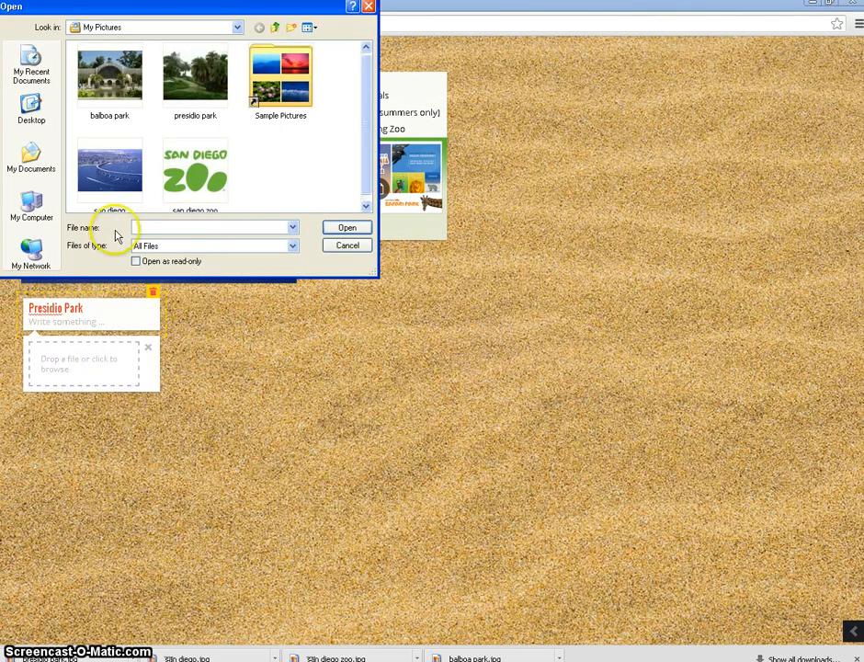
pyautogui.click(195, 75)
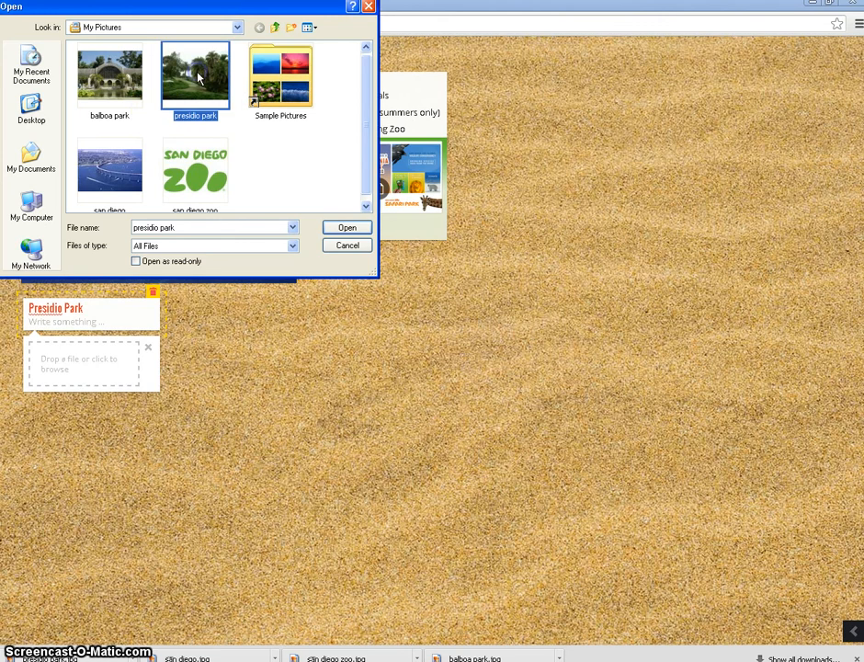
pyautogui.click(345, 229)
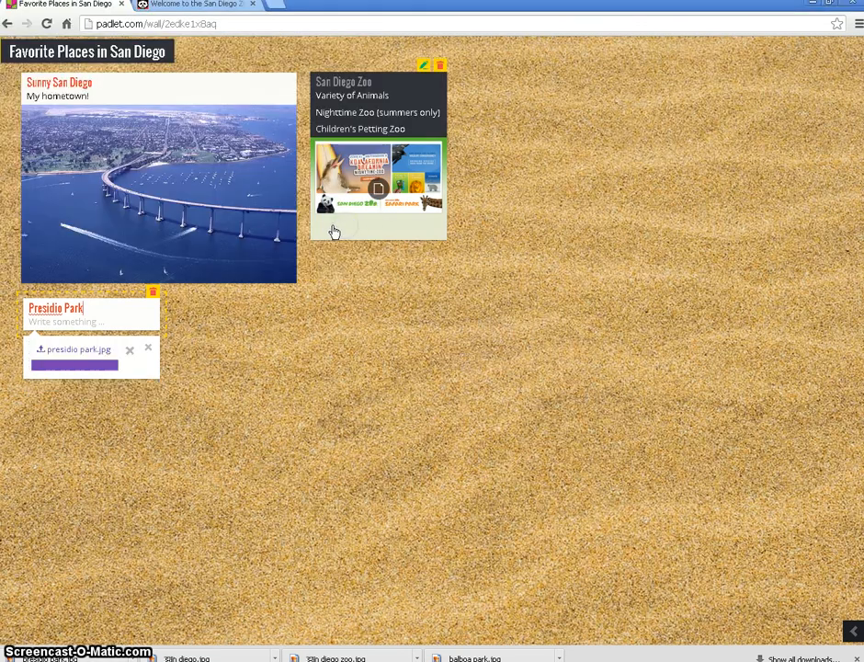
# Write "Presidio Park is a beautiful place to have picnics with family and friends!" as the Presidio Park post's body text.
pyautogui.click(82, 322)
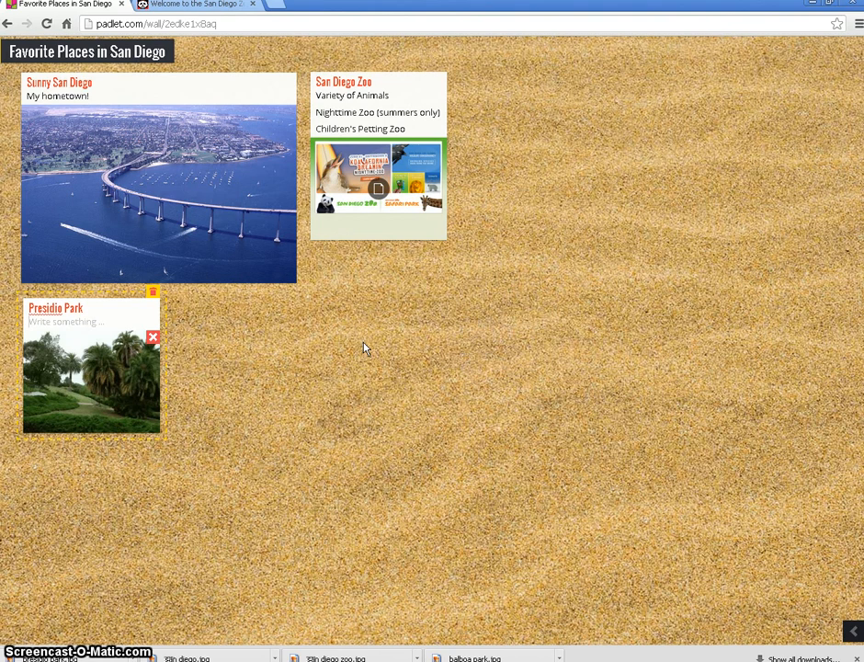
pyautogui.write('Presido')
pyautogui.write(' Park ')
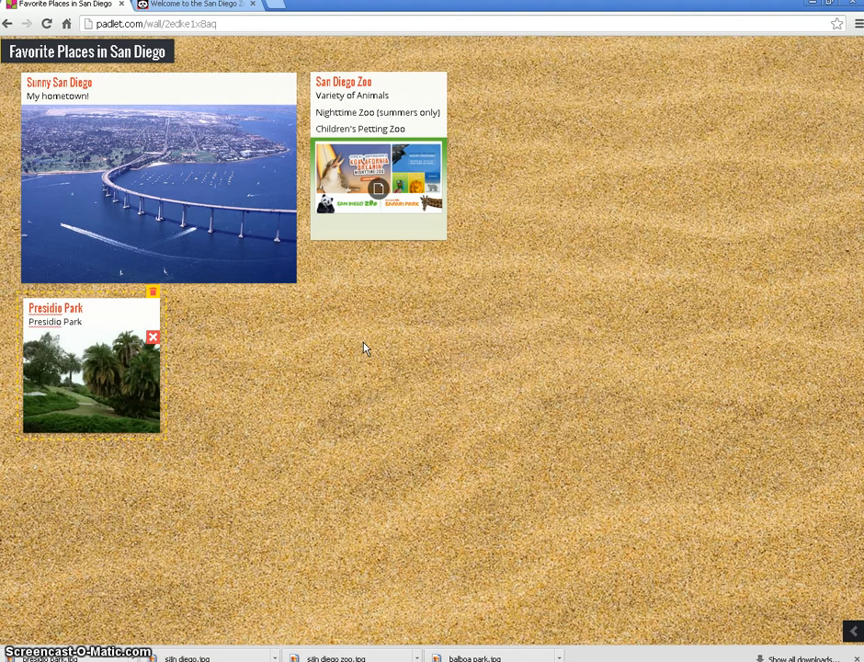
pyautogui.write('is a beaut')
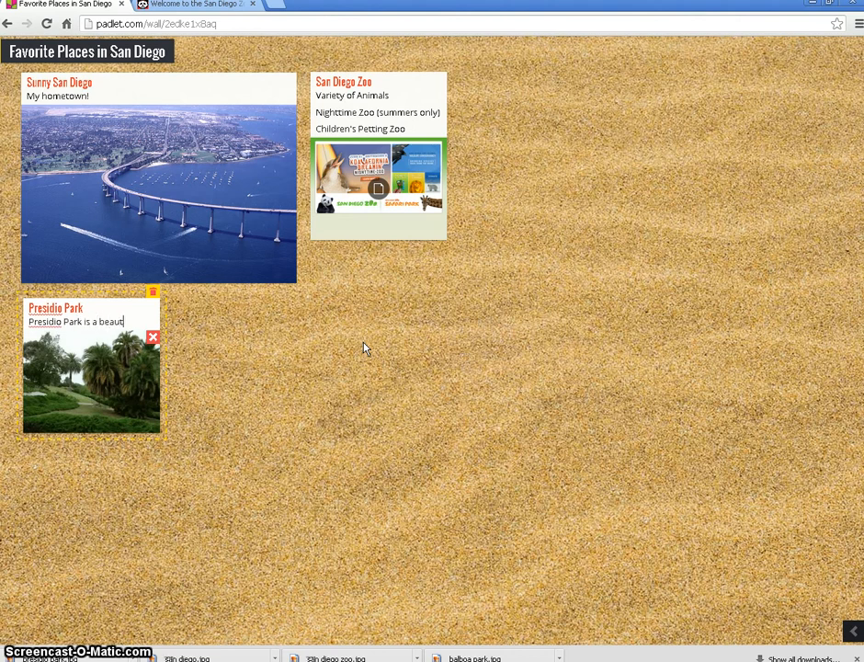
pyautogui.write('iful place')
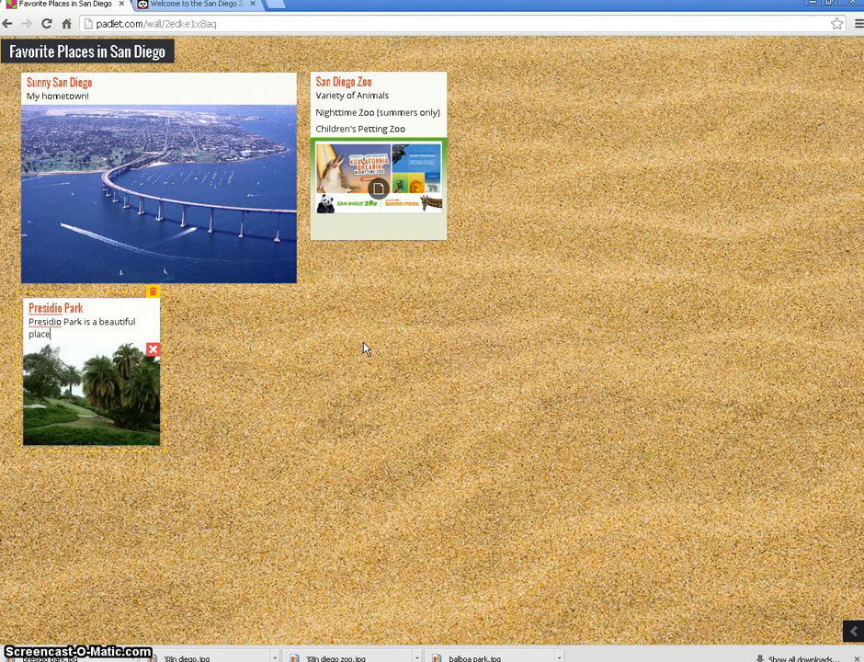
pyautogui.write(' to have')
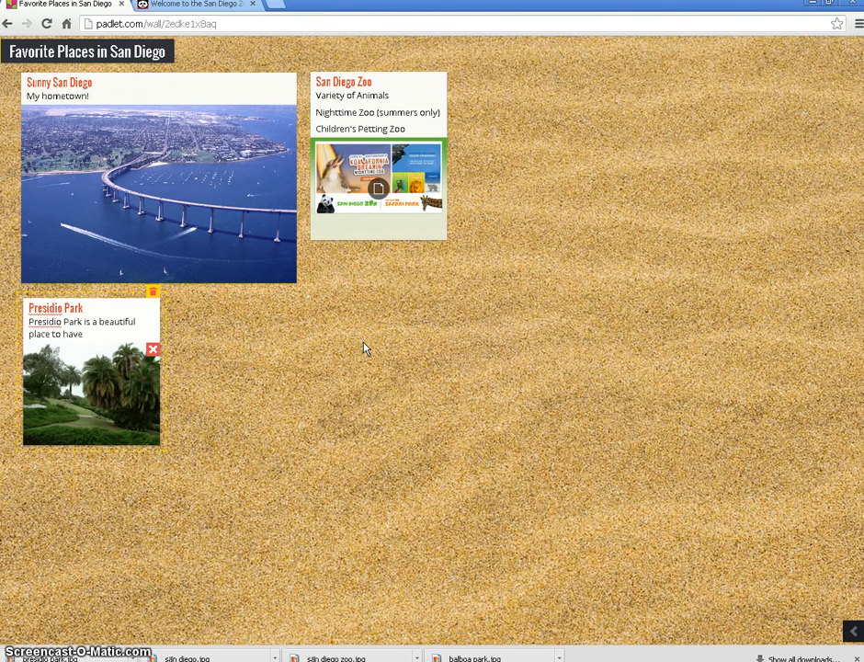
pyautogui.press('BackSpace')
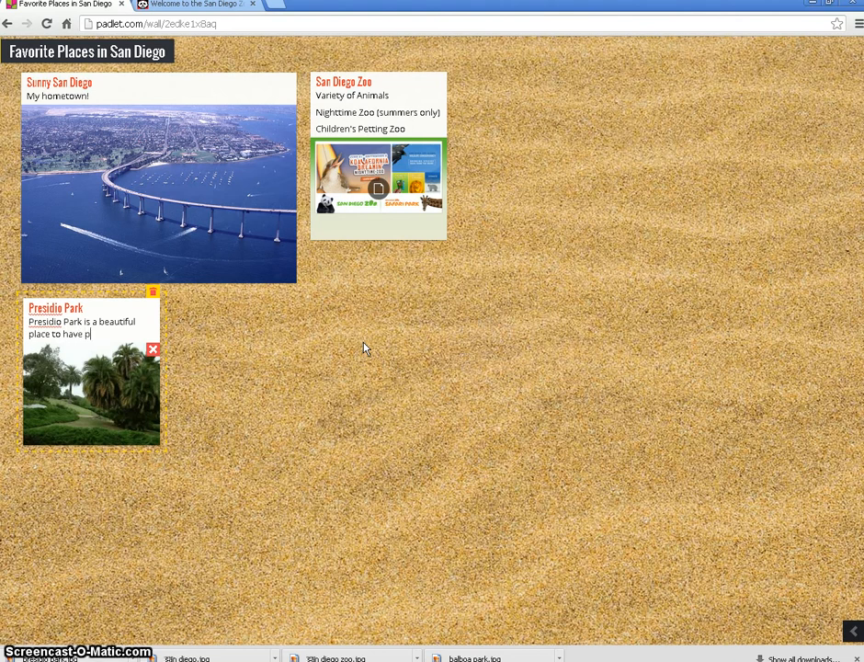
pyautogui.write('e picnics w')
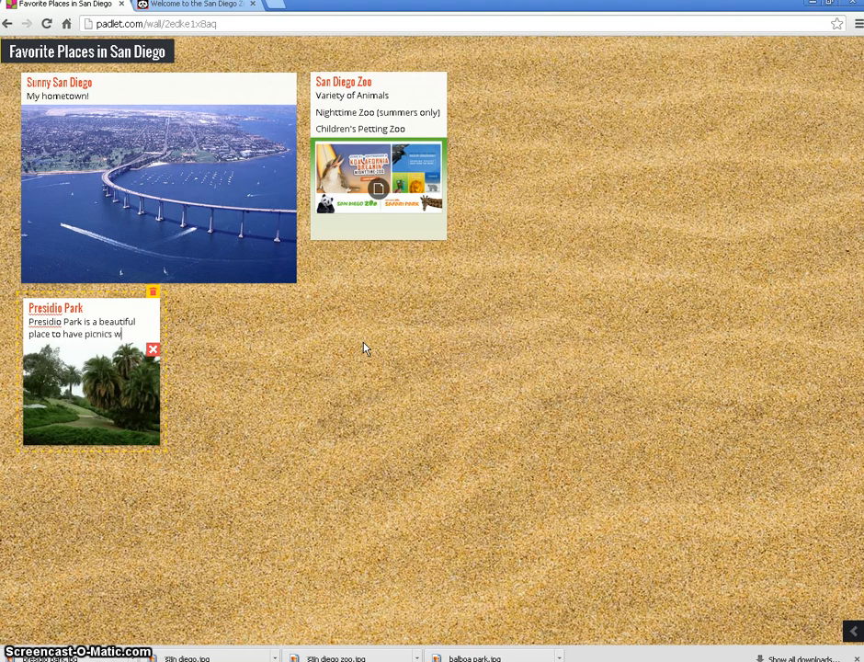
pyautogui.write('ith family ')
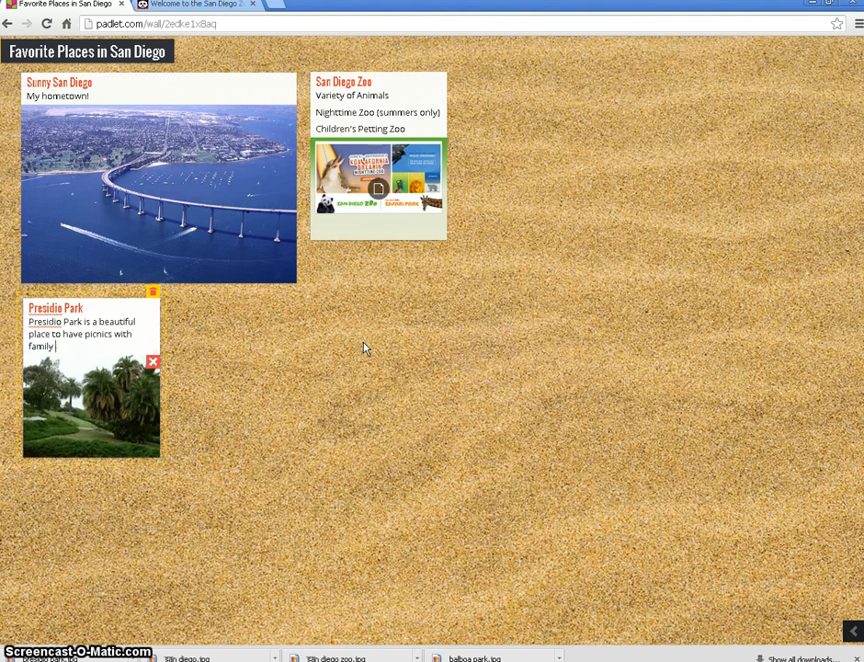
pyautogui.write('and friends!')
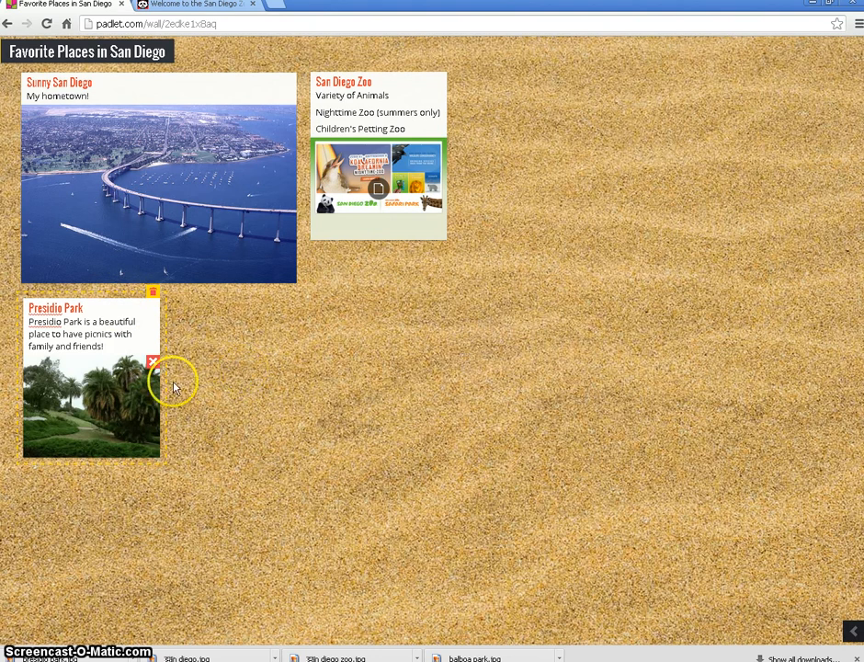
# Add a post titled "Balboa Park" in the empty space beside the Presidio Park post.
pyautogui.doubleClick(241, 318)
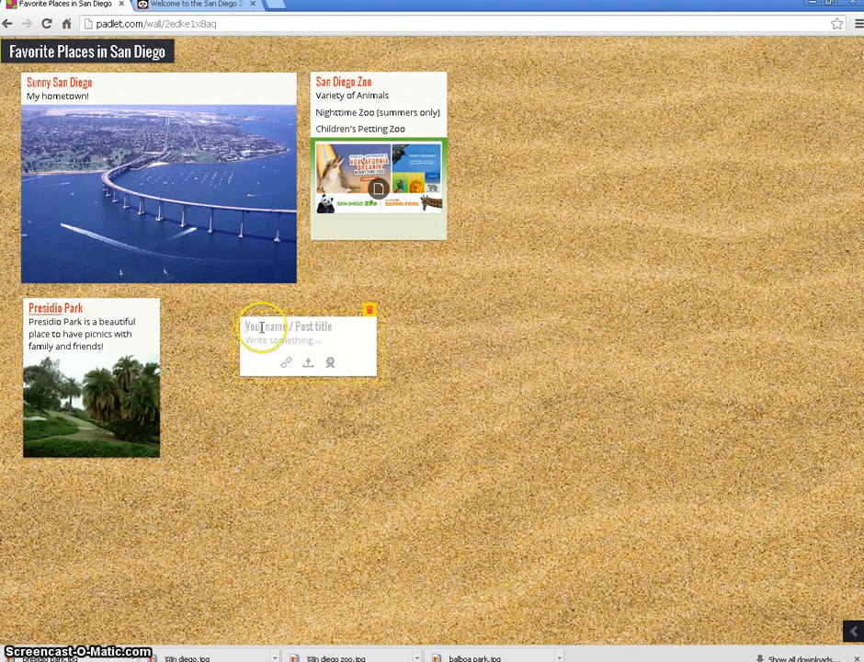
pyautogui.write('Bal')
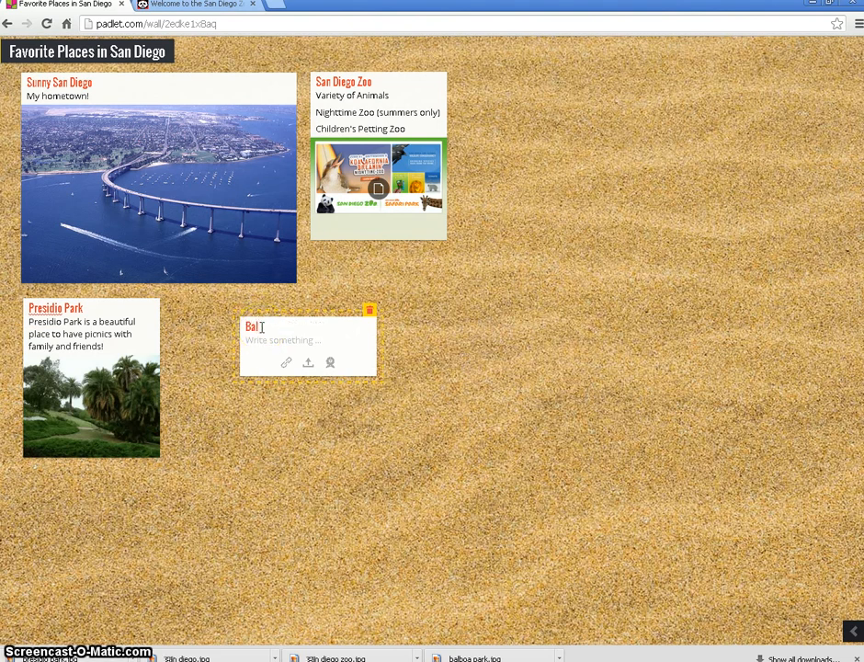
pyautogui.write('boa Park')
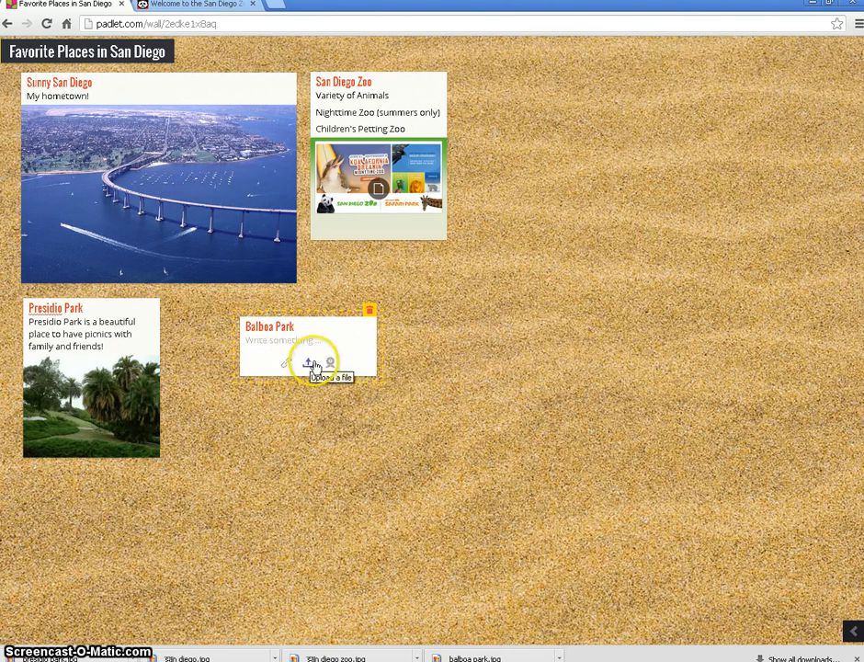
# Search the web for "balboa park website" in the zoo site's browser tab and open the official balboapark.org site.
pyautogui.click(195, 7)
pyautogui.write('ba')
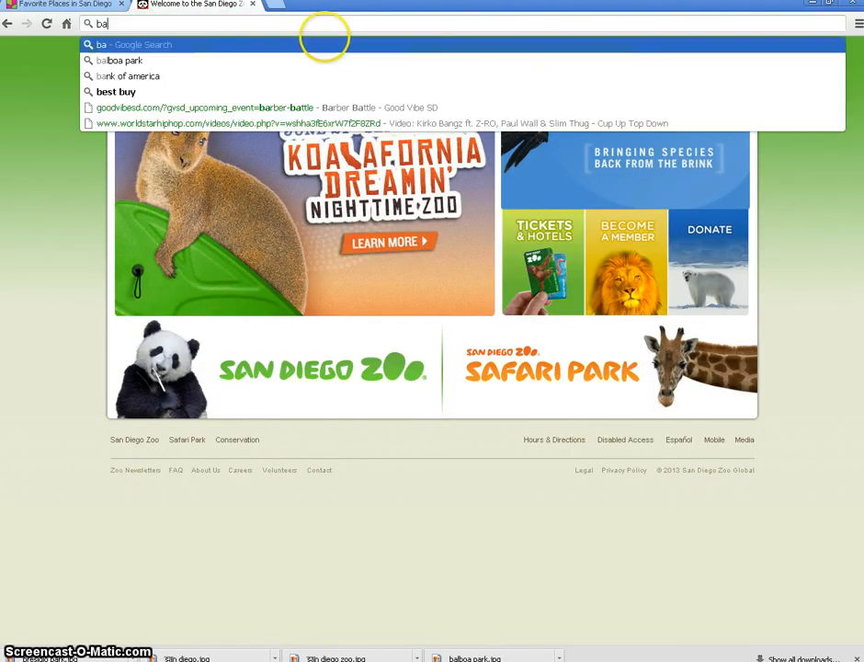
pyautogui.write('lb')
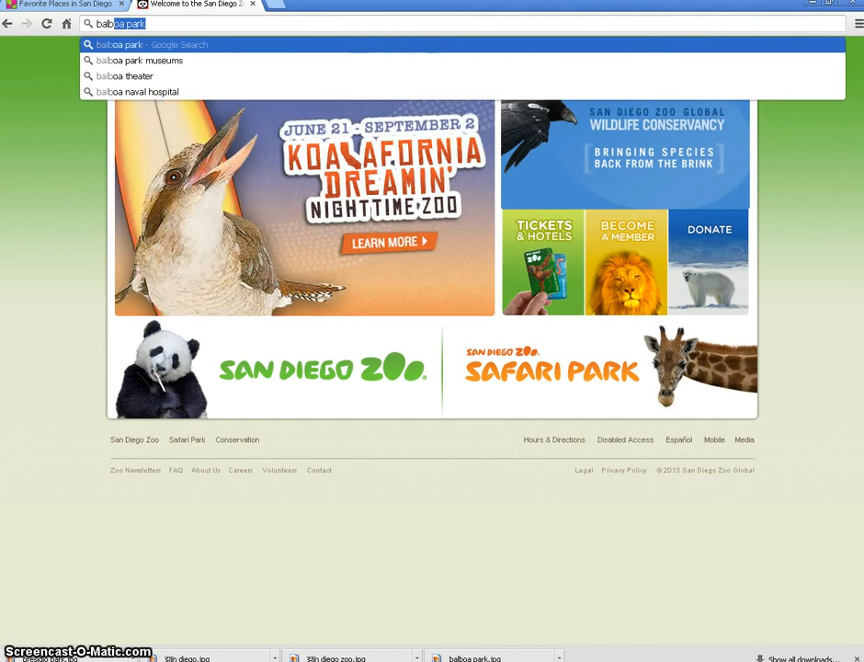
pyautogui.write('oa park ')
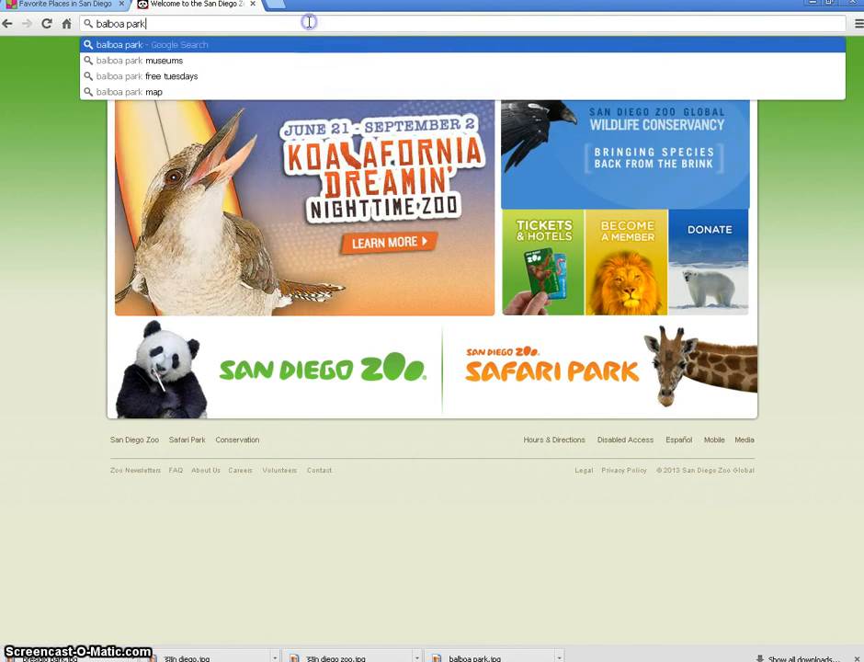
pyautogui.write('website')
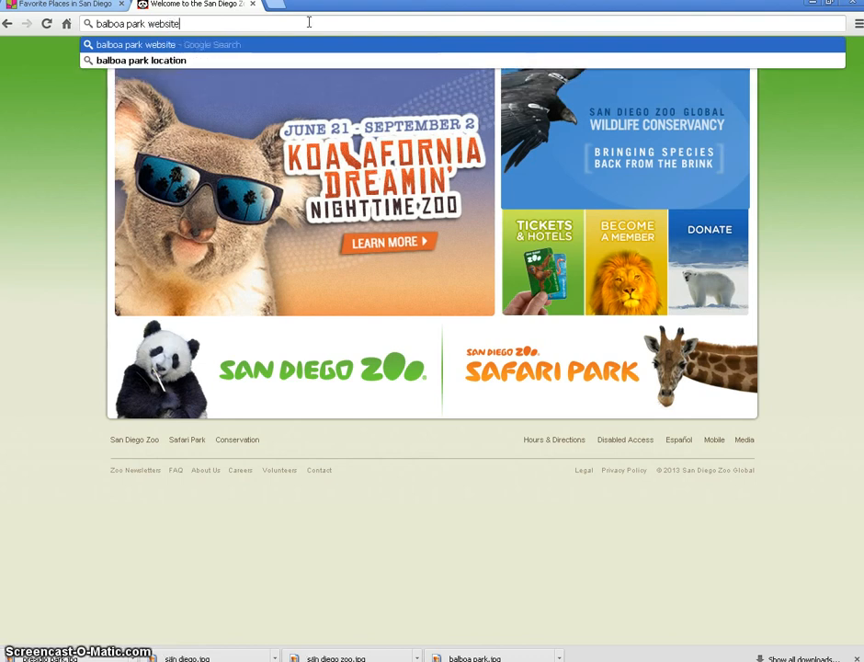
pyautogui.press('Return')
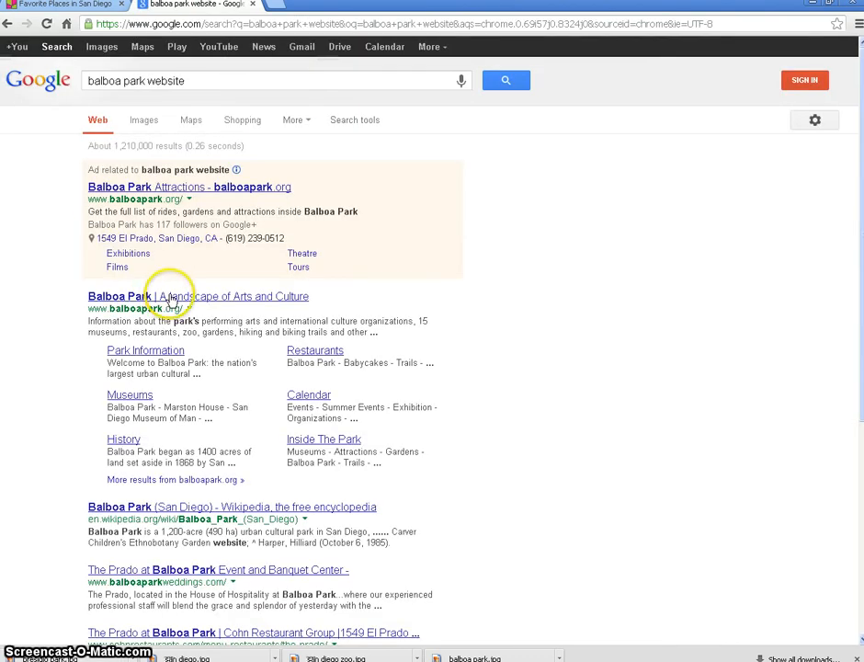
pyautogui.click(171, 294)
# Copy the Balboa Park site's web address and return to the Padlet wall.
pyautogui.click(174, 25)
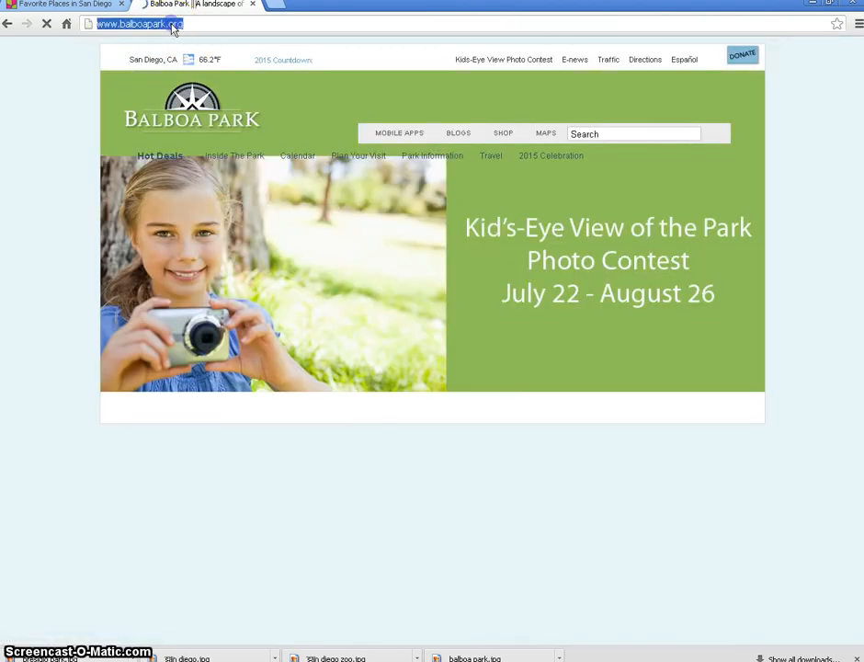
pyautogui.rightClick(173, 27)
pyautogui.click(196, 69)
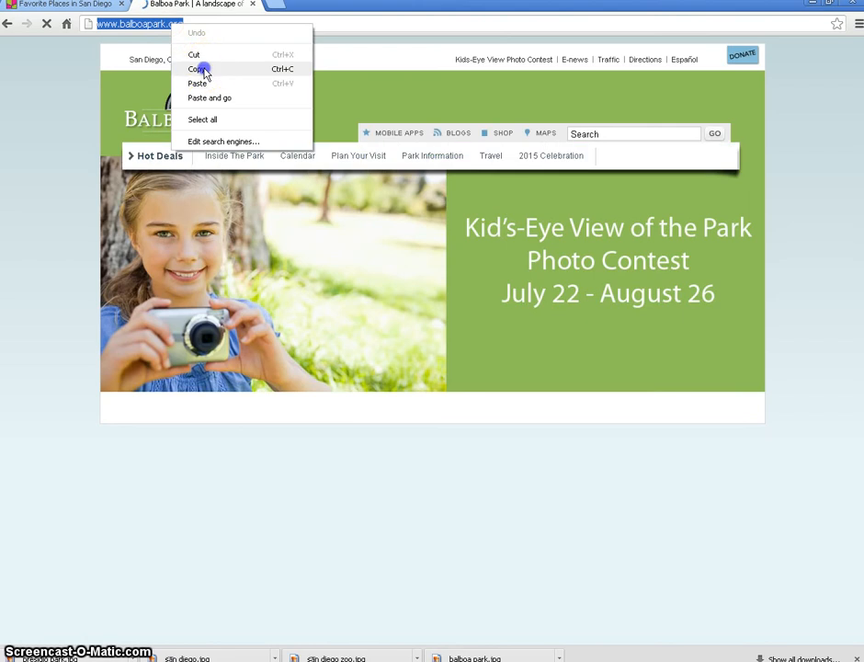
pyautogui.click(88, 6)
# Try to attach the copied Balboa Park web address as a link to the Balboa Park post.
pyautogui.click(286, 362)
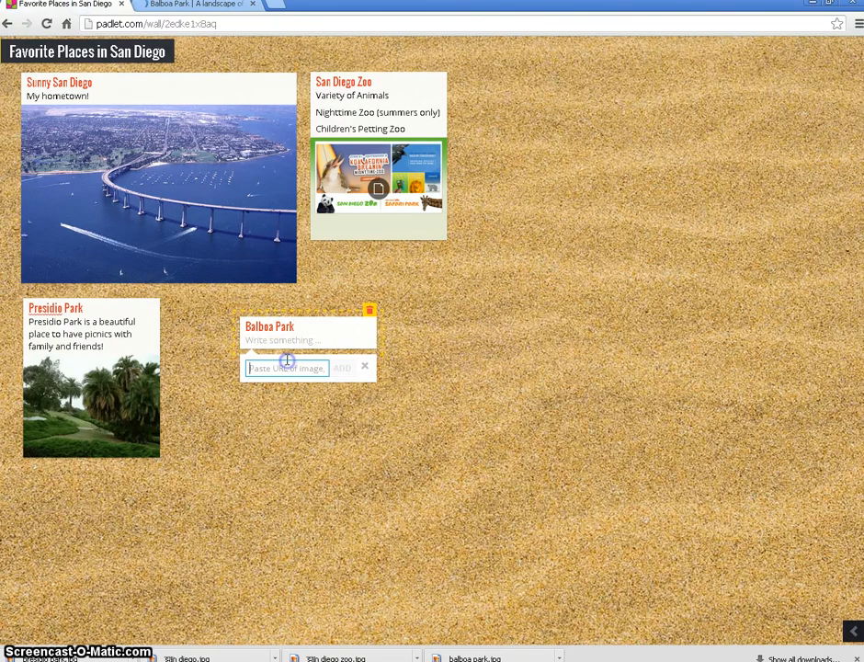
pyautogui.rightClick(285, 368)
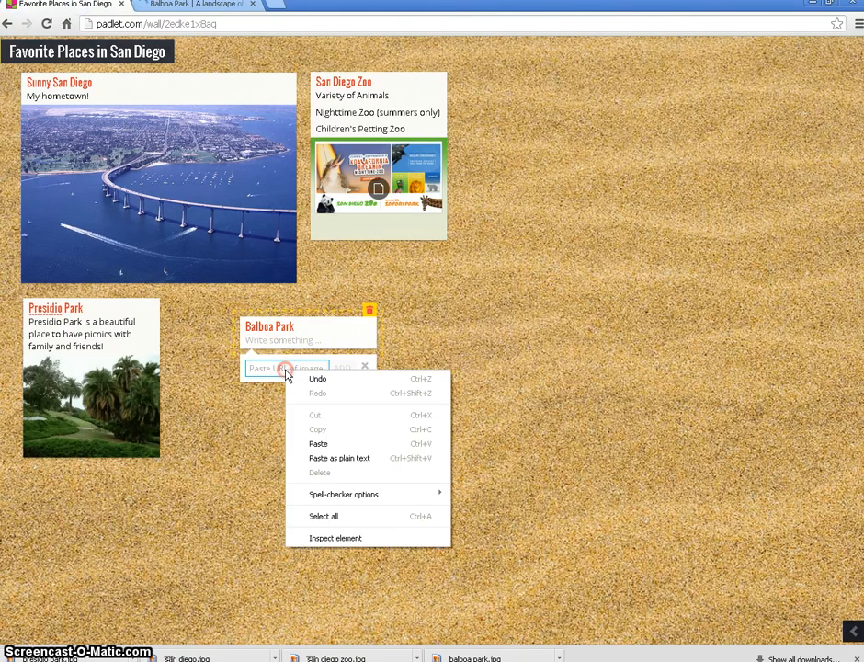
pyautogui.click(332, 447)
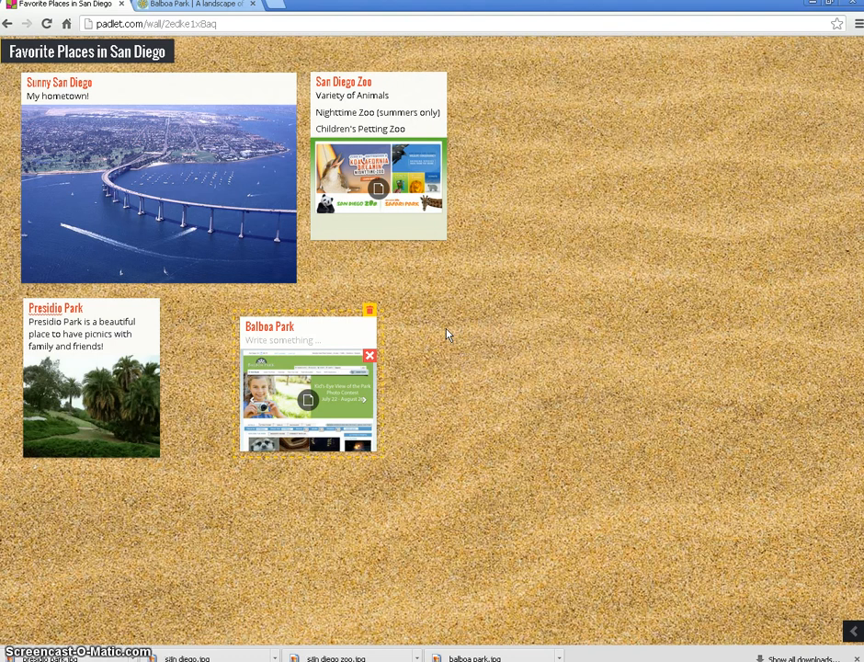
# Write "World Class Museums (free on Tuesdays!)" followed by an empty line in the Balboa Park post, and widen the post to fit it on one line.
pyautogui.write('Museums')
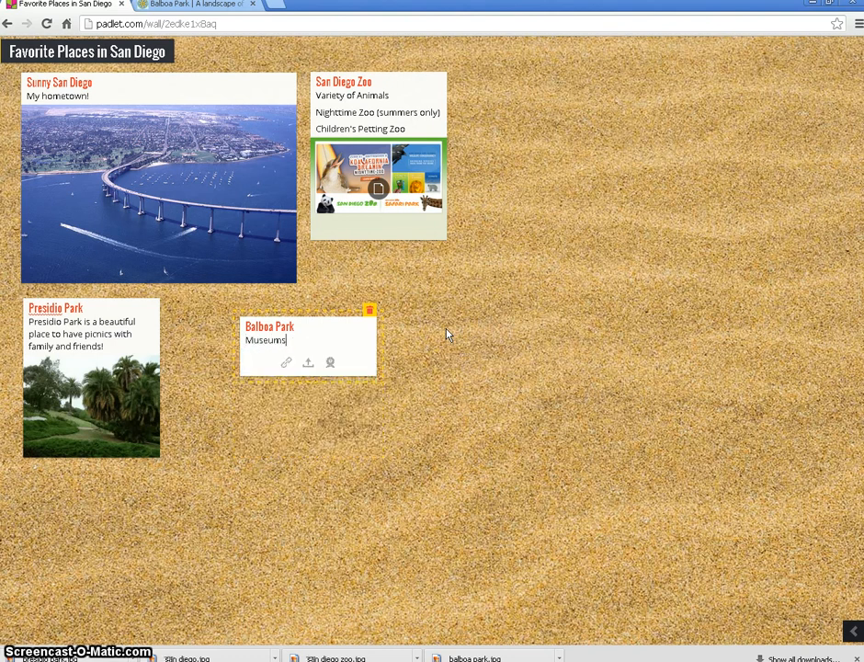
pyautogui.click(246, 340)
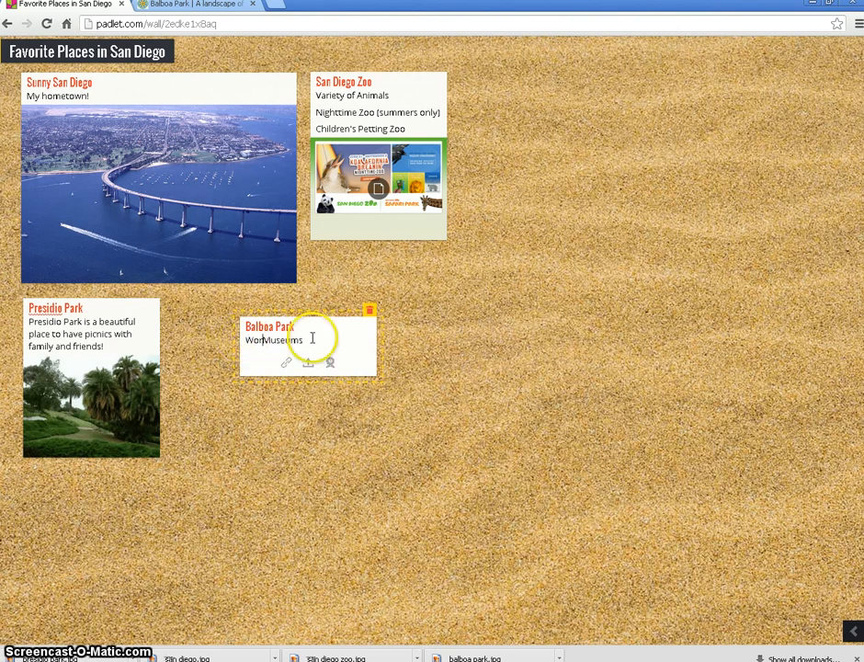
pyautogui.write('lass')
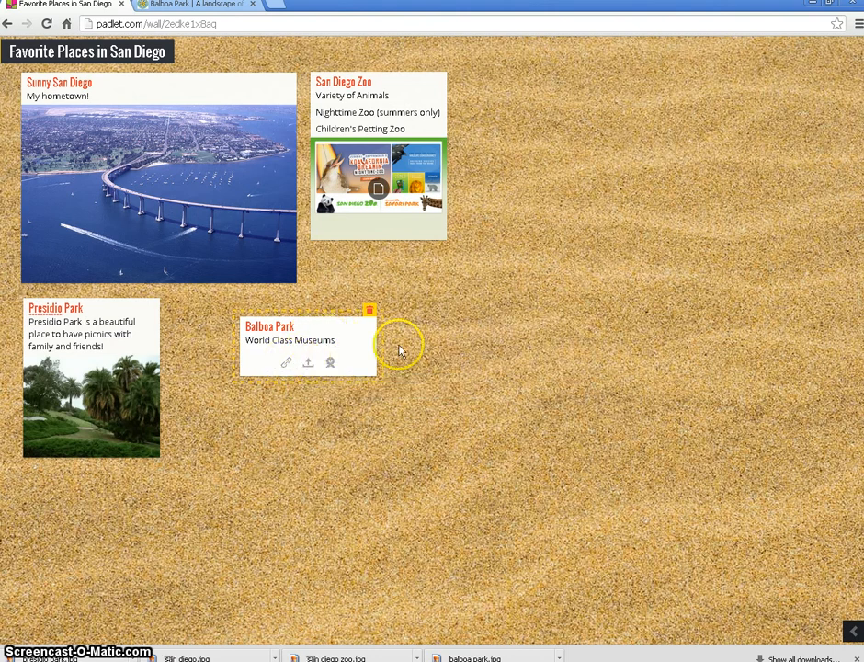
pyautogui.press('Return')
pyautogui.click(347, 340)
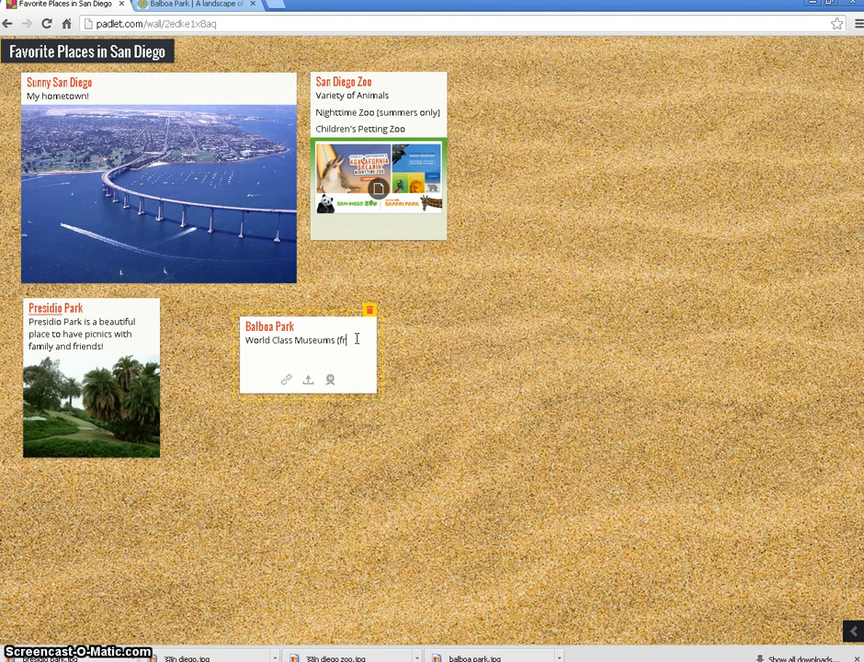
pyautogui.write('(free on Tuesdays!')
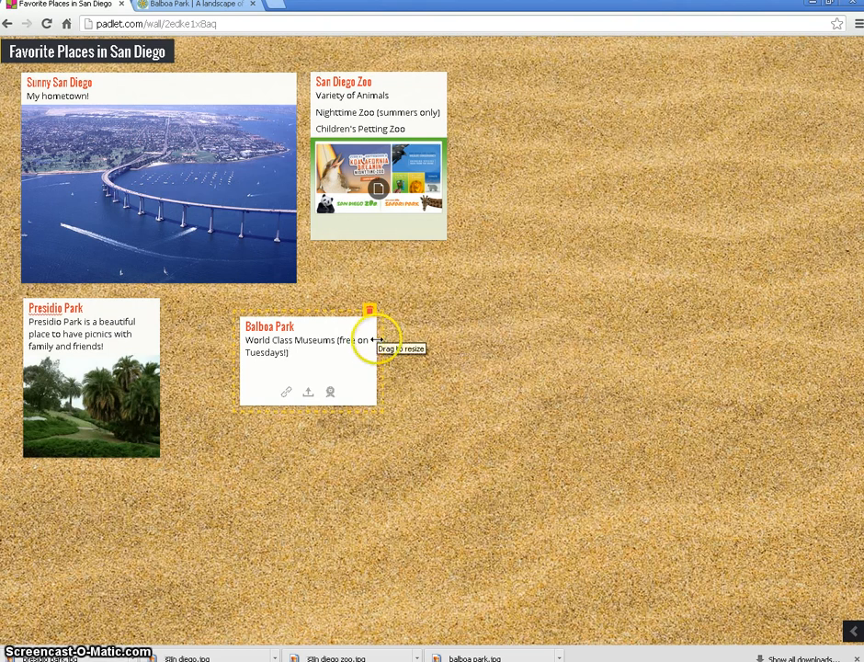
pyautogui.moveTo(376, 344); pyautogui.dragTo(441, 345)
# Attach the copied Balboa Park web address as a link to the widened Balboa Park post.
pyautogui.click(318, 380)
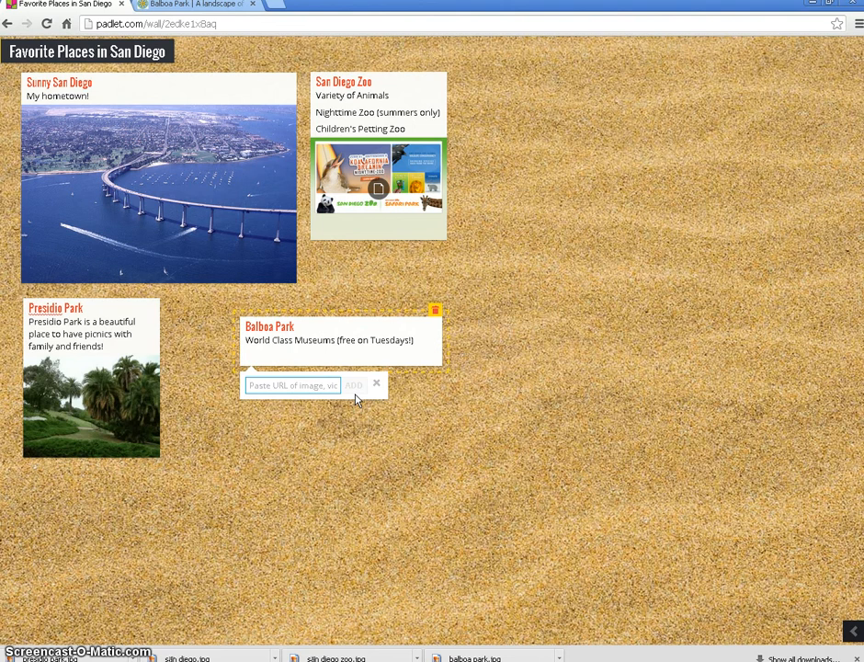
pyautogui.rightClick(328, 388)
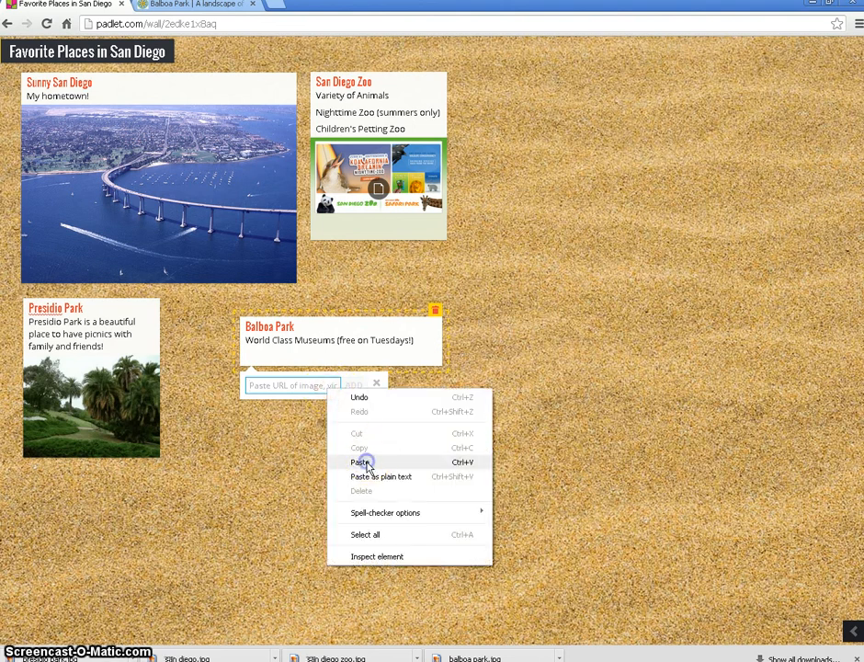
pyautogui.click(367, 461)
# Add the lines "Great for picnics or enjoying outdoors" and "Old Globe Theatre" below the museums line in the Balboa Park post.
pyautogui.click(271, 356)
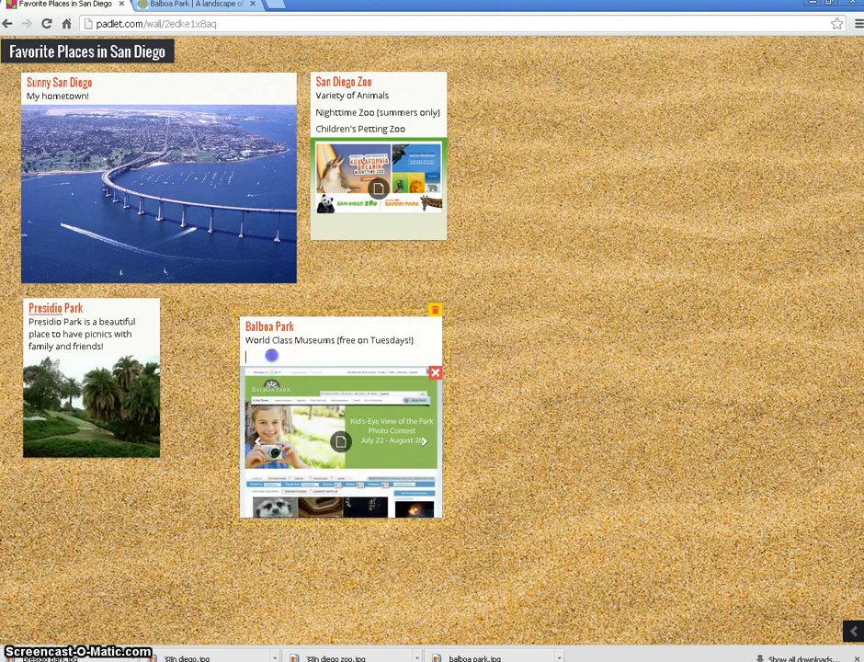
pyautogui.click(497, 363)
pyautogui.write('G')
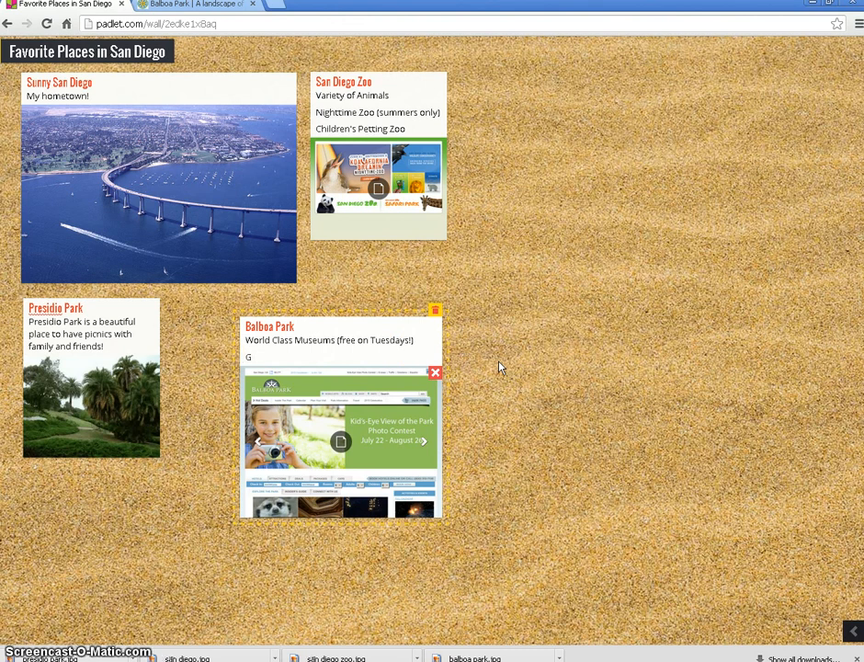
pyautogui.write('reat ')
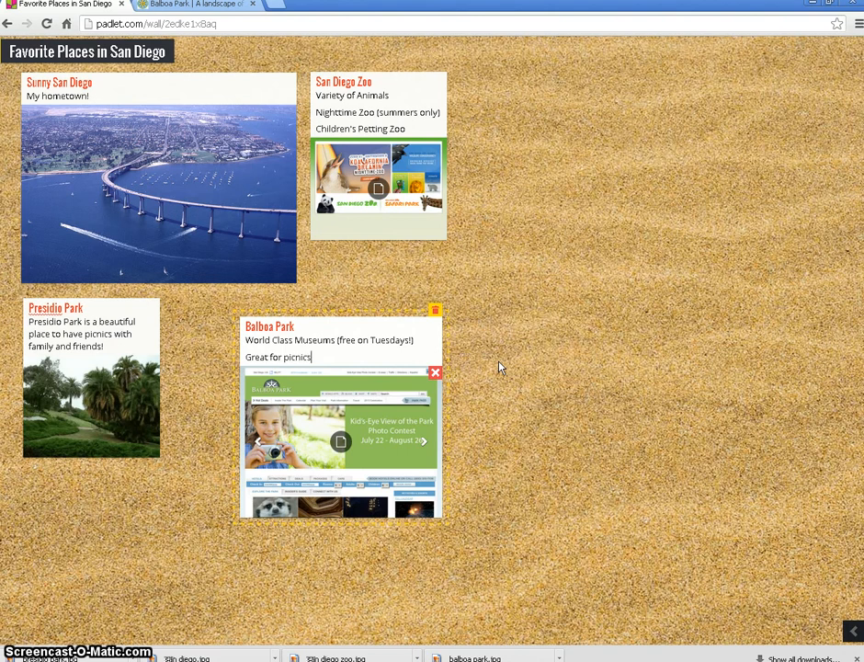
pyautogui.write('for picnics or enjoying outdoors')
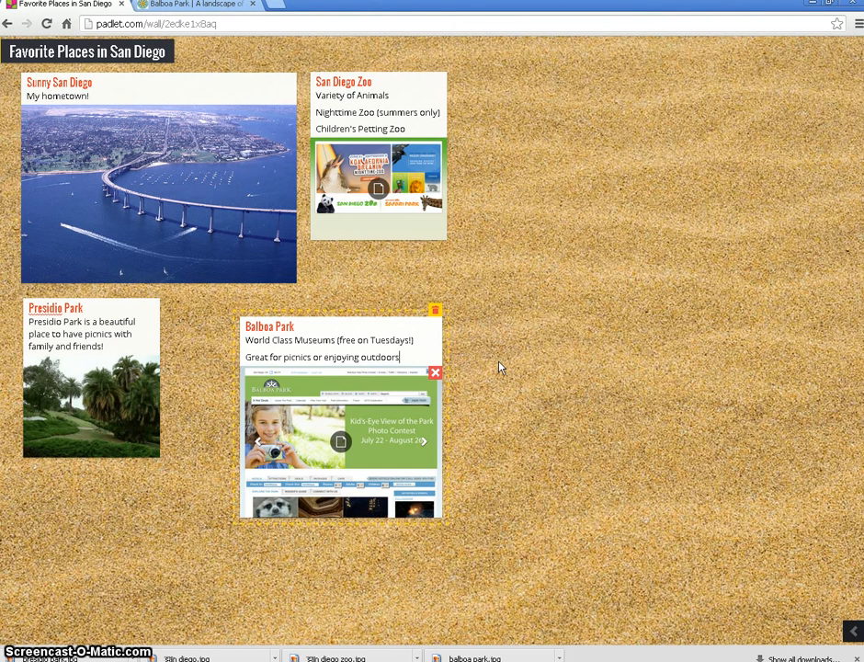
pyautogui.press('Return')
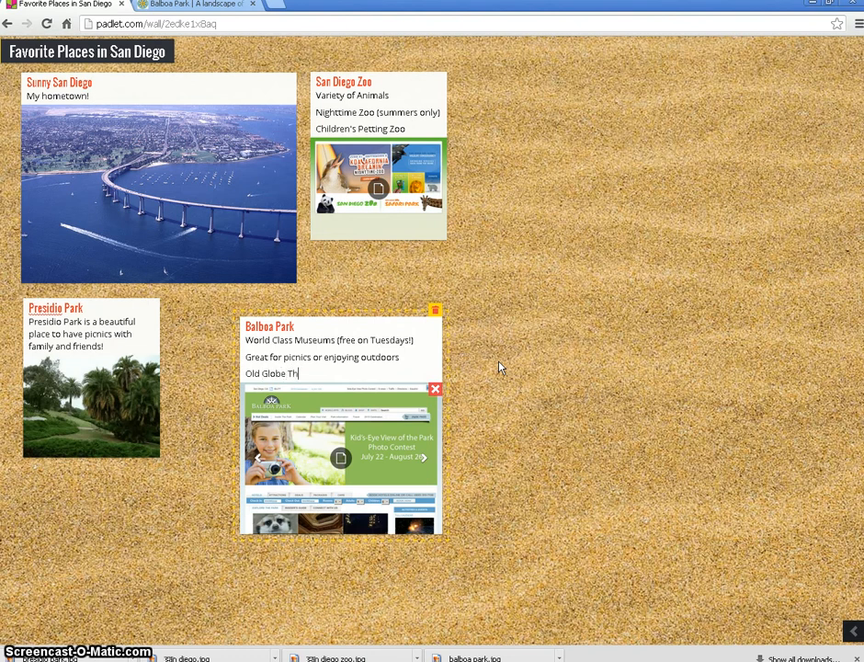
pyautogui.write('Old Globe Theater')
pyautogui.click(367, 304)
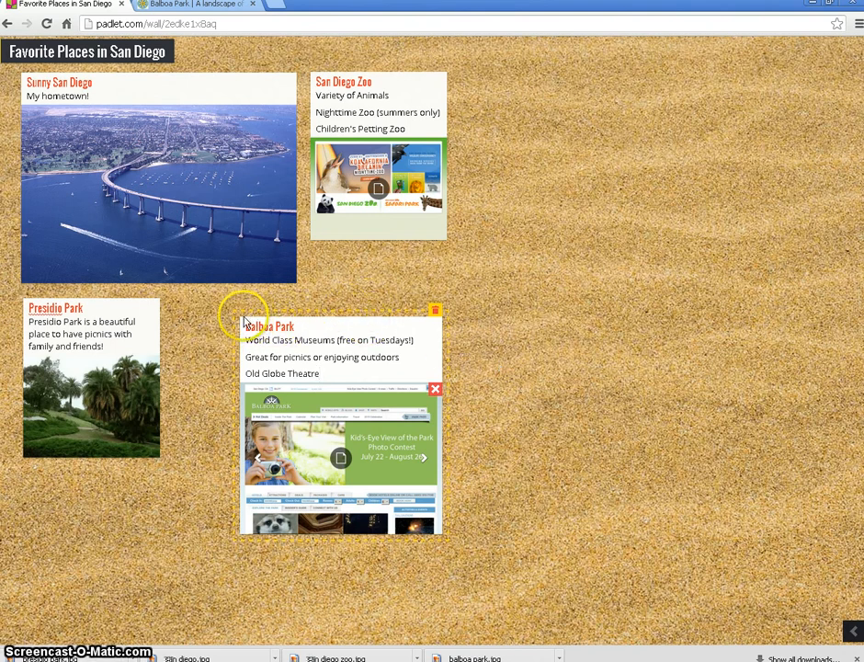
# Move the Balboa Park post directly beside the Presidio Park post and enlarge the San Diego Zoo post.
pyautogui.moveTo(244, 321); pyautogui.dragTo(175, 299)
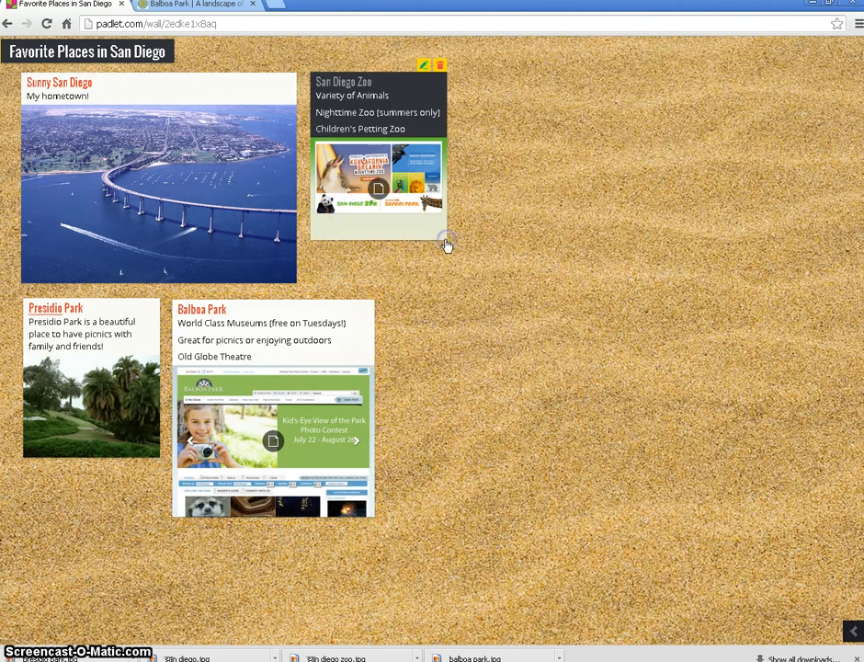
pyautogui.moveTo(444, 237); pyautogui.dragTo(495, 294)
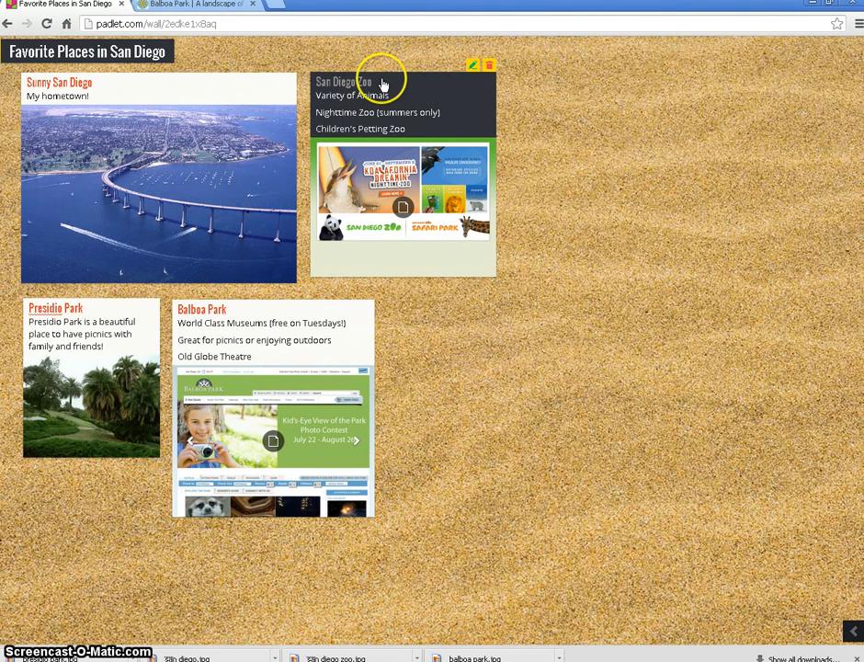
# Rearrange the wall with San Diego Zoo at the upper right, Balboa Park lower right, Sunny San Diego central and Presidio Park upper left.
pyautogui.moveTo(383, 83); pyautogui.dragTo(664, 112)
pyautogui.moveTo(230, 323); pyautogui.dragTo(380, 389)
pyautogui.moveTo(512, 389); pyautogui.dragTo(659, 401)
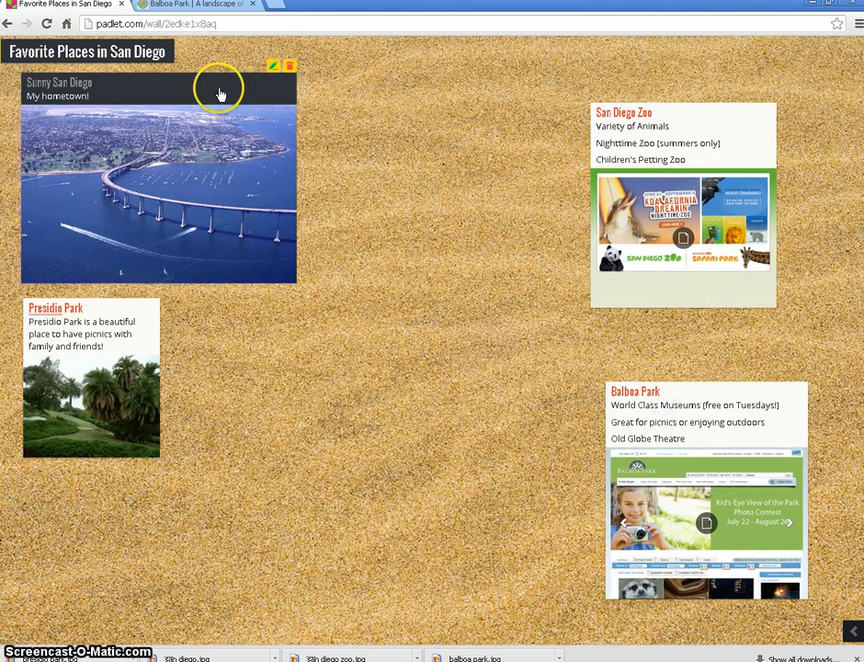
pyautogui.moveTo(218, 91); pyautogui.dragTo(470, 288)
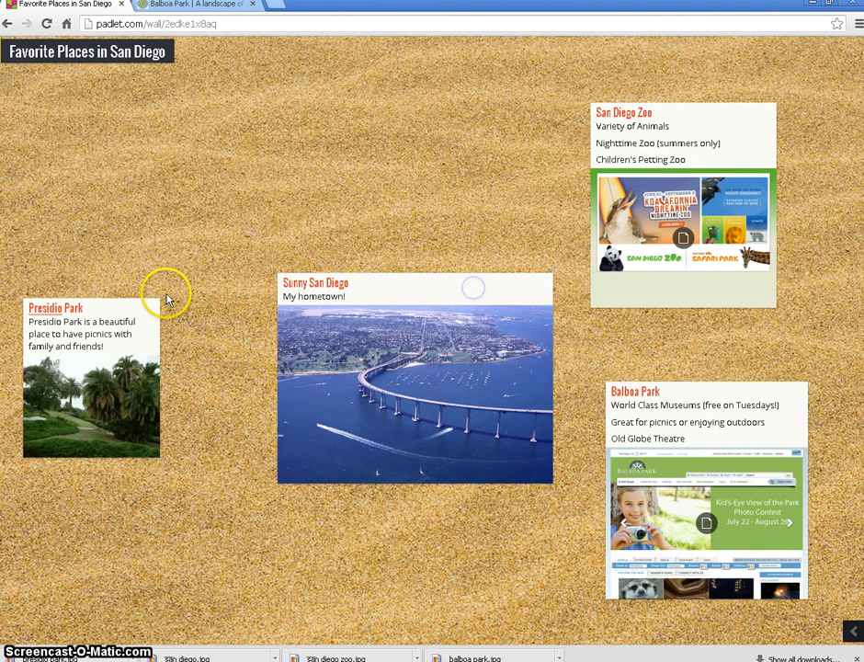
pyautogui.moveTo(143, 308); pyautogui.dragTo(188, 148)
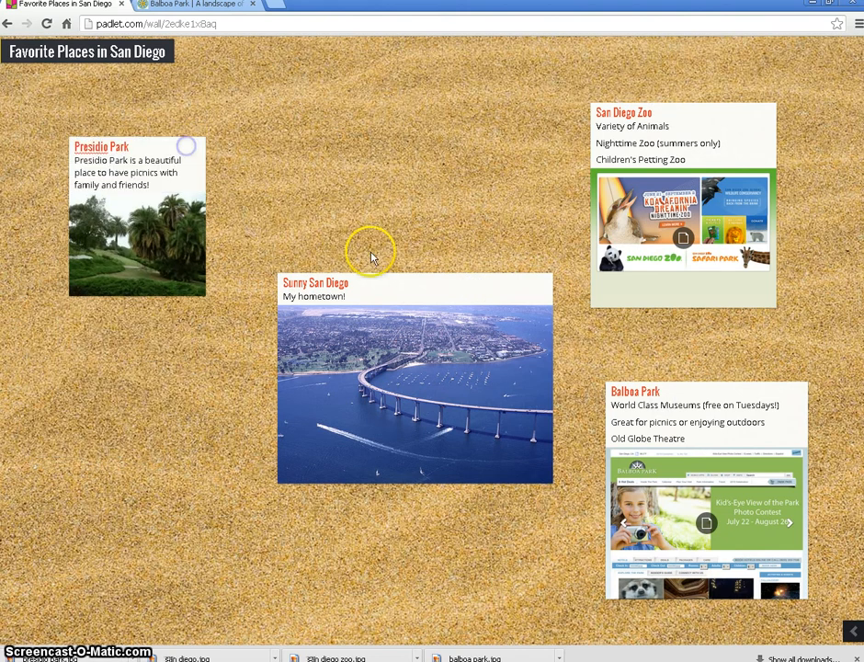
# Enlarge the Sunny San Diego post and shift it slightly up and left to keep it centred among the other posts.
pyautogui.moveTo(414, 286); pyautogui.dragTo(391, 270)
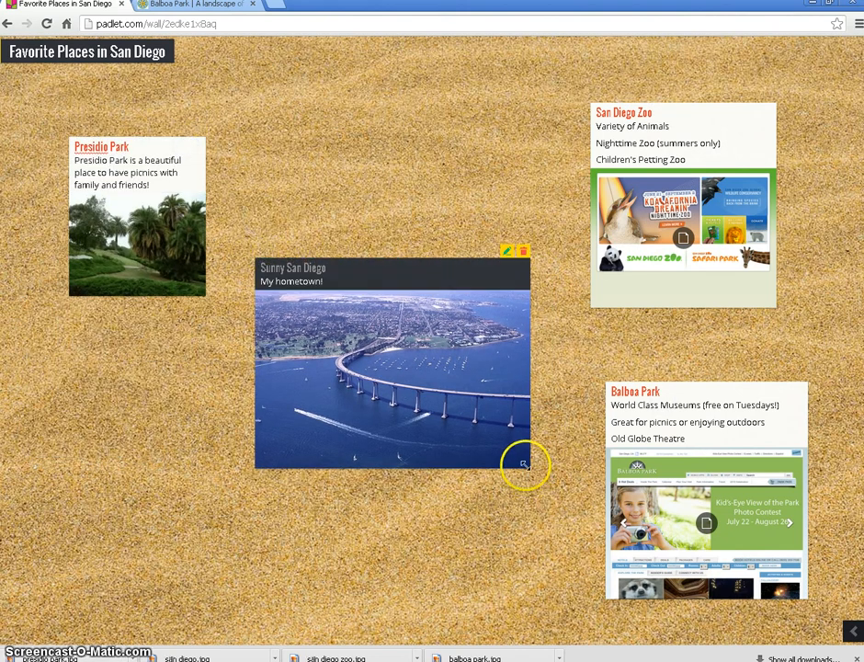
pyautogui.moveTo(524, 462); pyautogui.dragTo(568, 489)
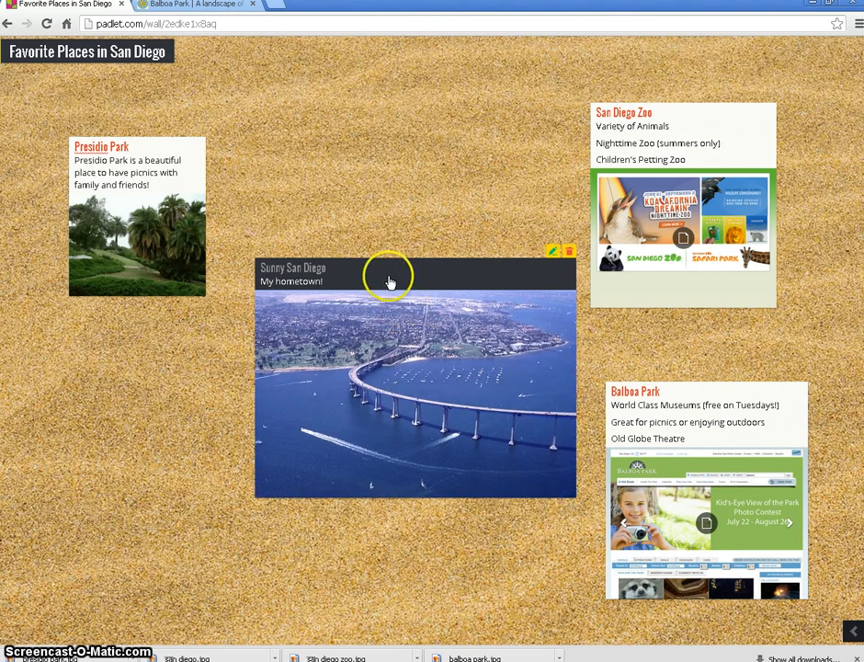
pyautogui.moveTo(390, 279); pyautogui.dragTo(372, 258)
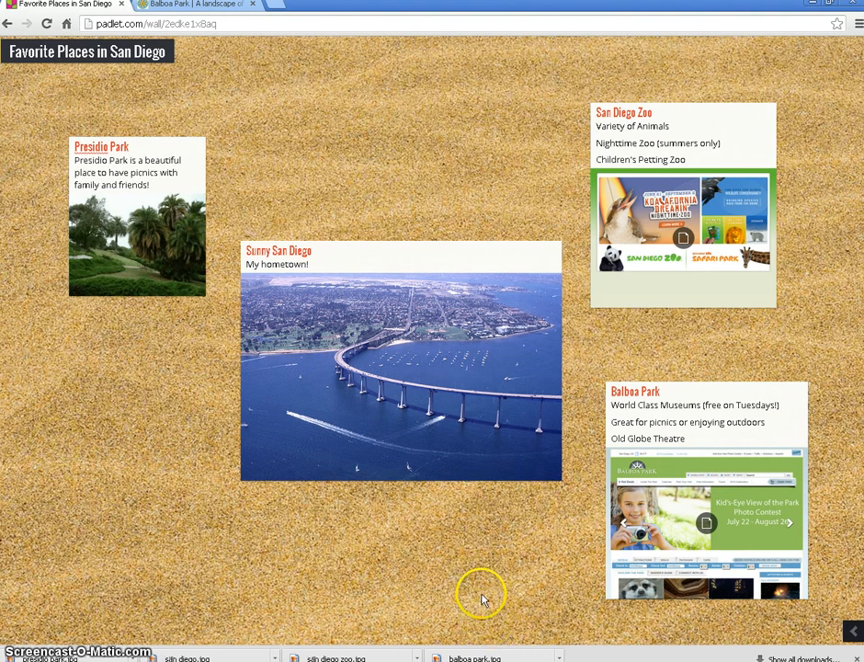
# Review the wall's options for social sharing, export, embed code, WordPress and mobile access, and return to the full wall view.
pyautogui.click(856, 632)
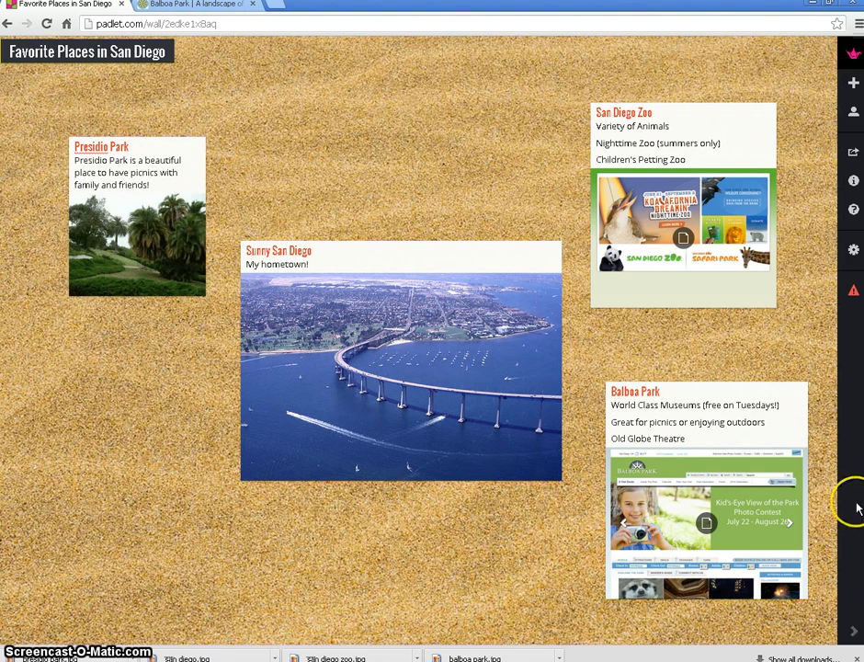
pyautogui.click(851, 158)
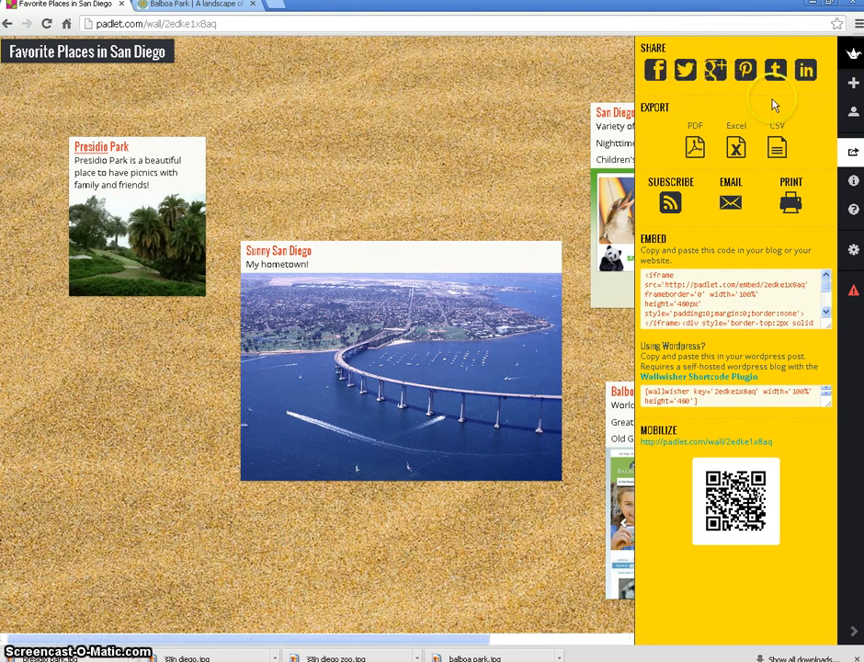
pyautogui.click(677, 125)
pyautogui.click(650, 275)
pyautogui.click(669, 396)
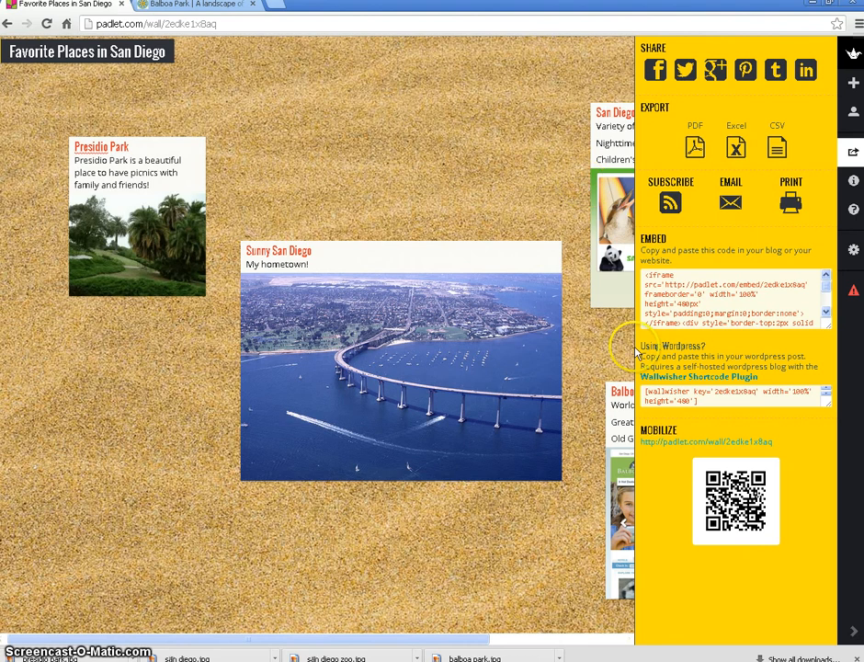
pyautogui.click(854, 635)
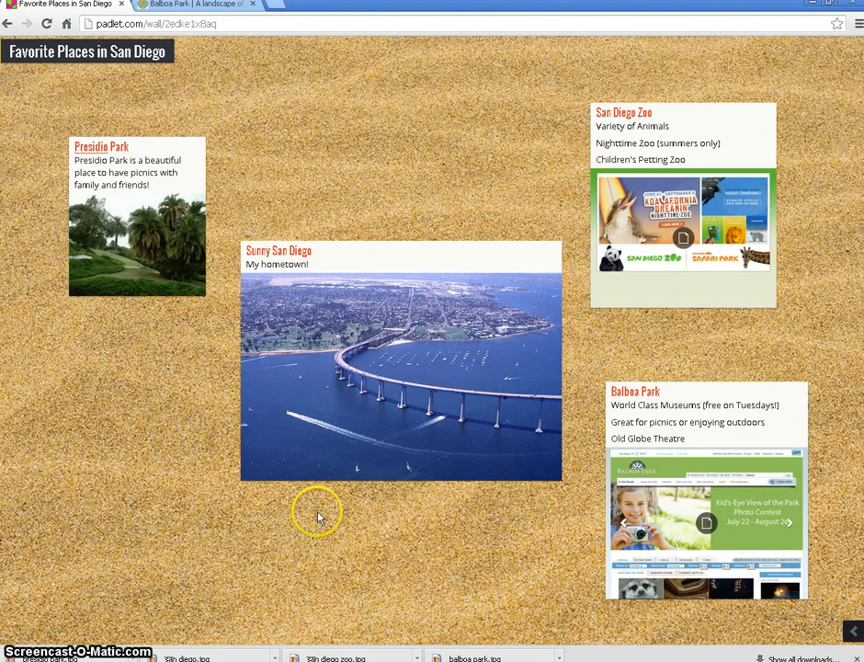